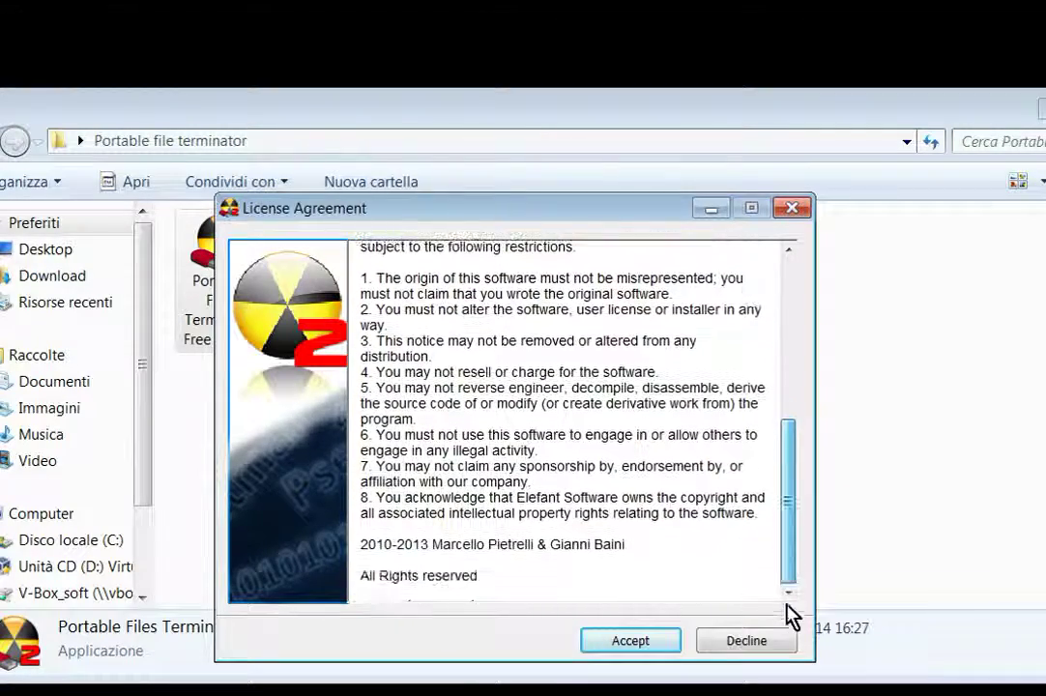
- Accept the license agreement and extract Portable Files Terminator Free into the terminator folder
click(635, 642)
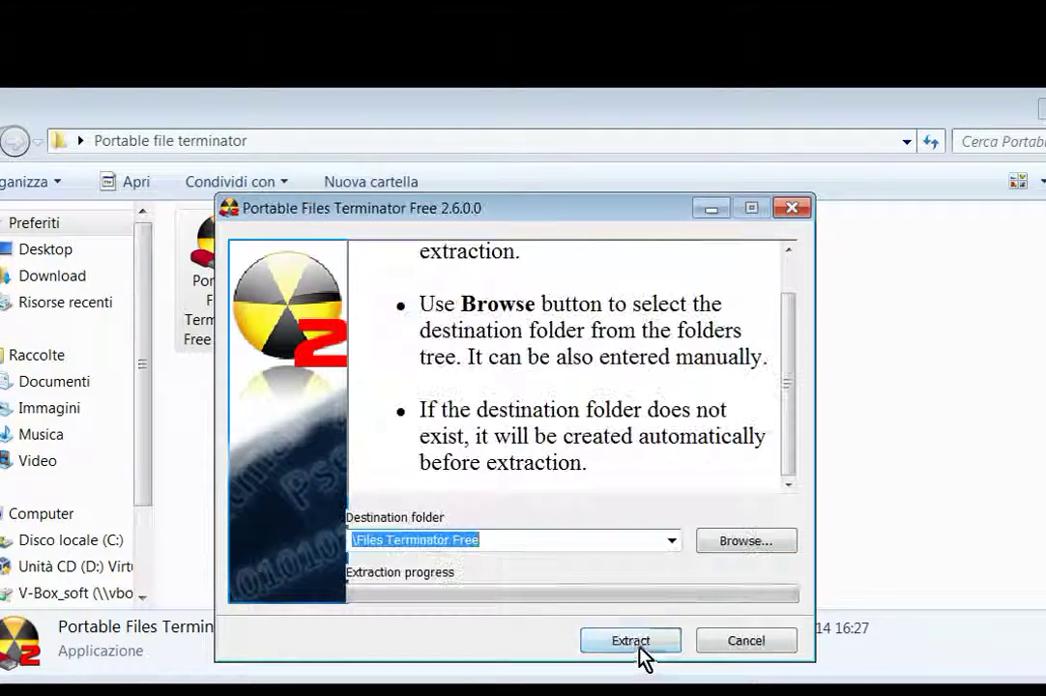
click(733, 547)
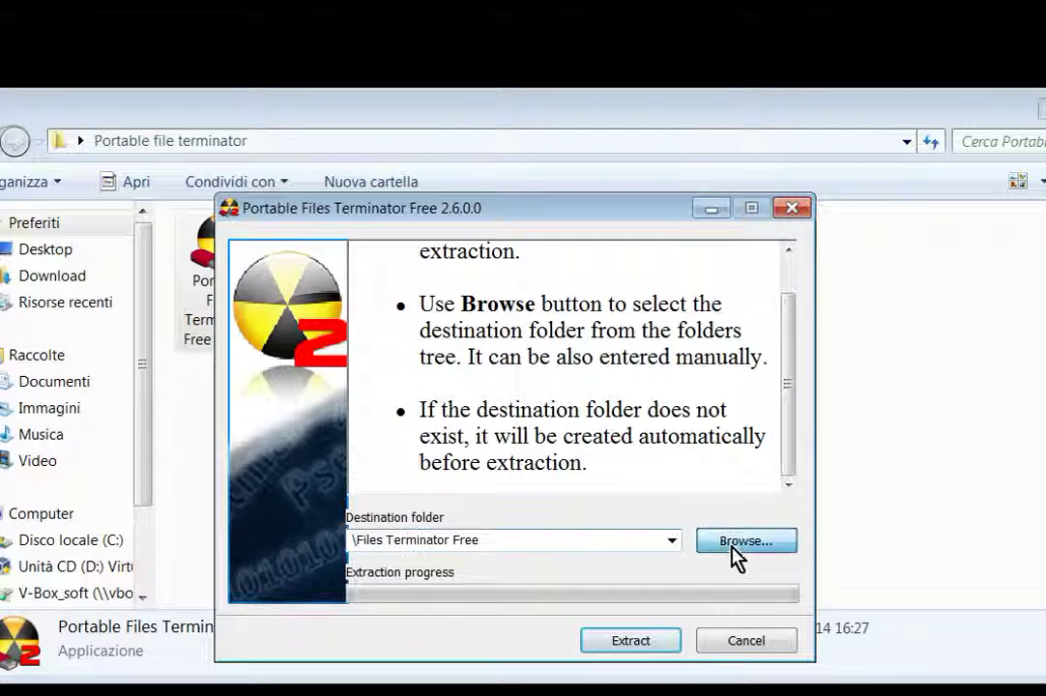
drag(668, 456, 670, 509)
click(426, 489)
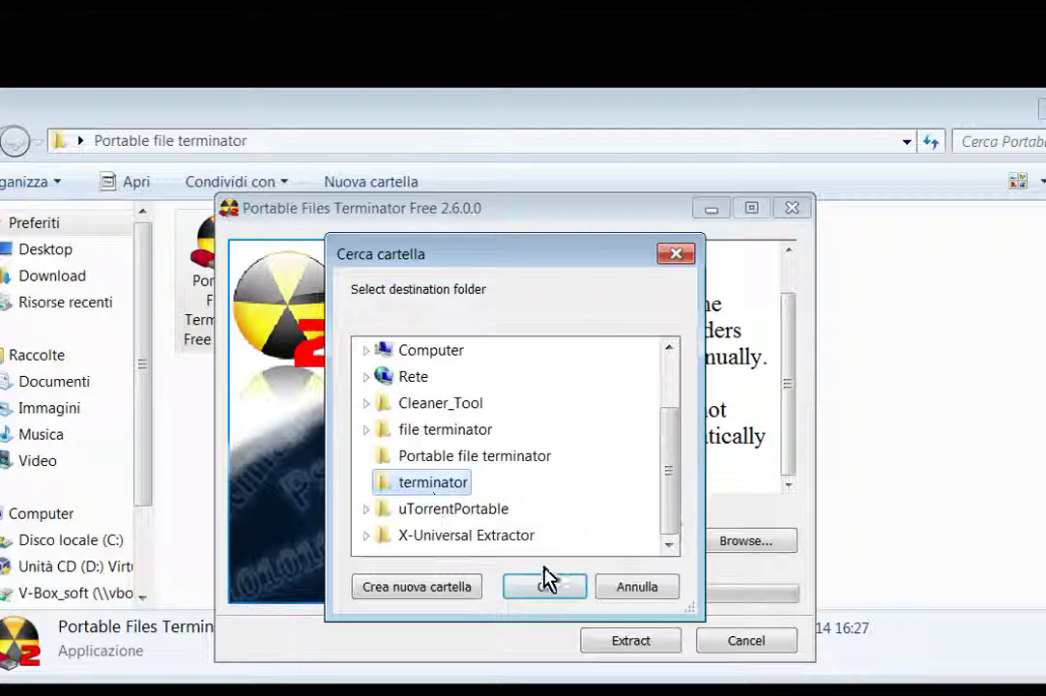
click(559, 592)
click(627, 641)
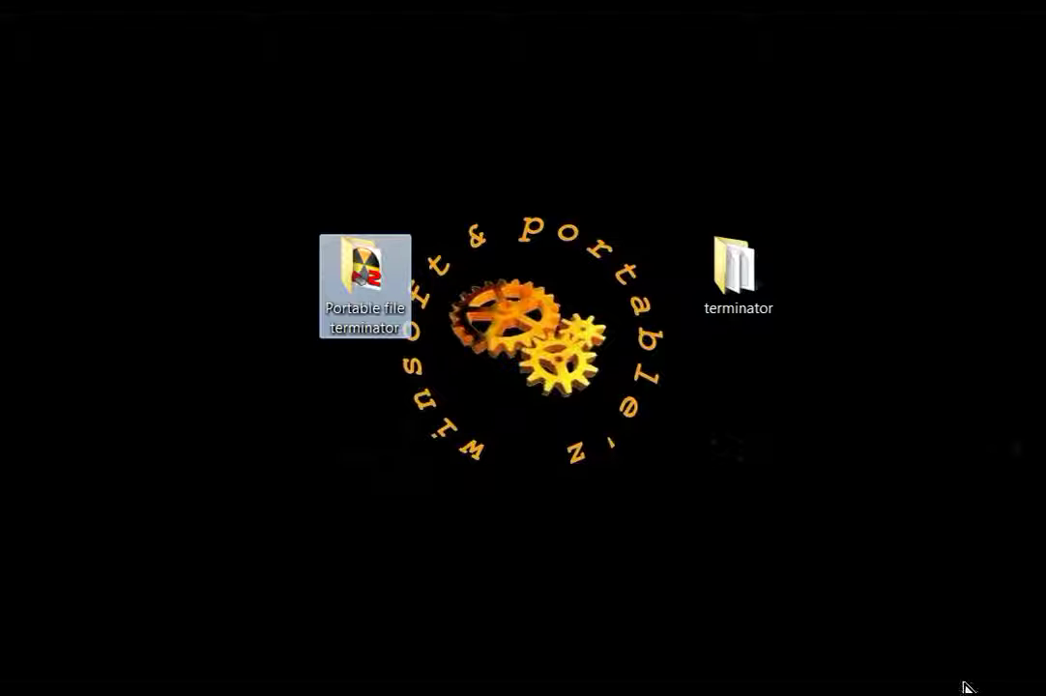
- Open the extracted terminator folder from the desktop and look through the language files in its Files\Lang subfolder
double_click(749, 294)
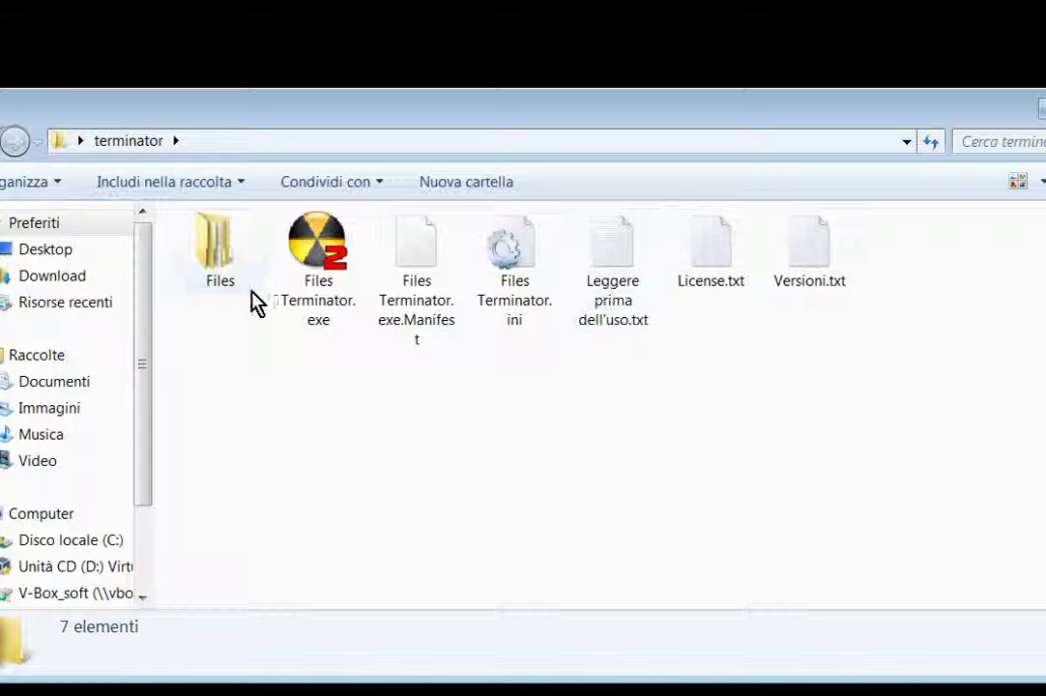
drag(772, 124, 860, 112)
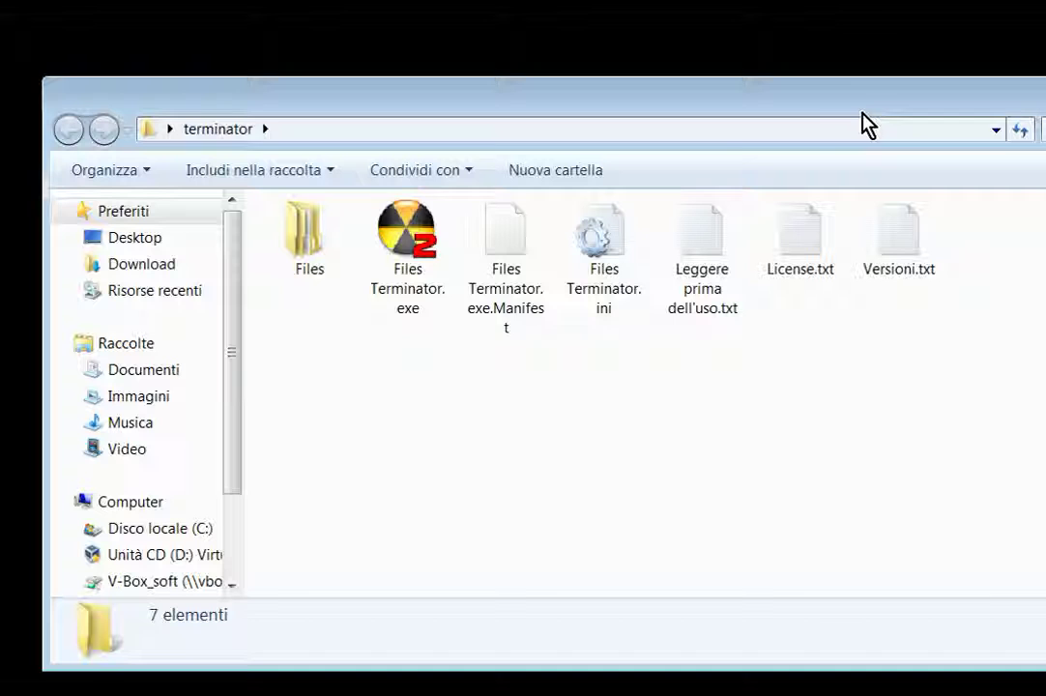
click(301, 235)
double_click(300, 236)
double_click(320, 271)
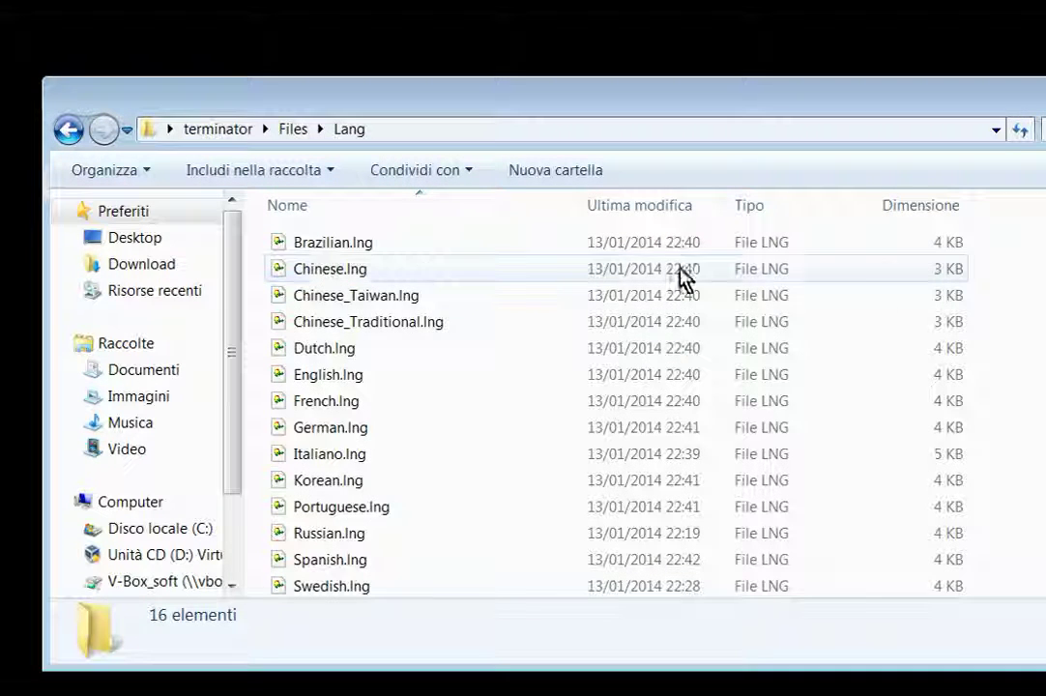
scroll(423, 279, down, 1)
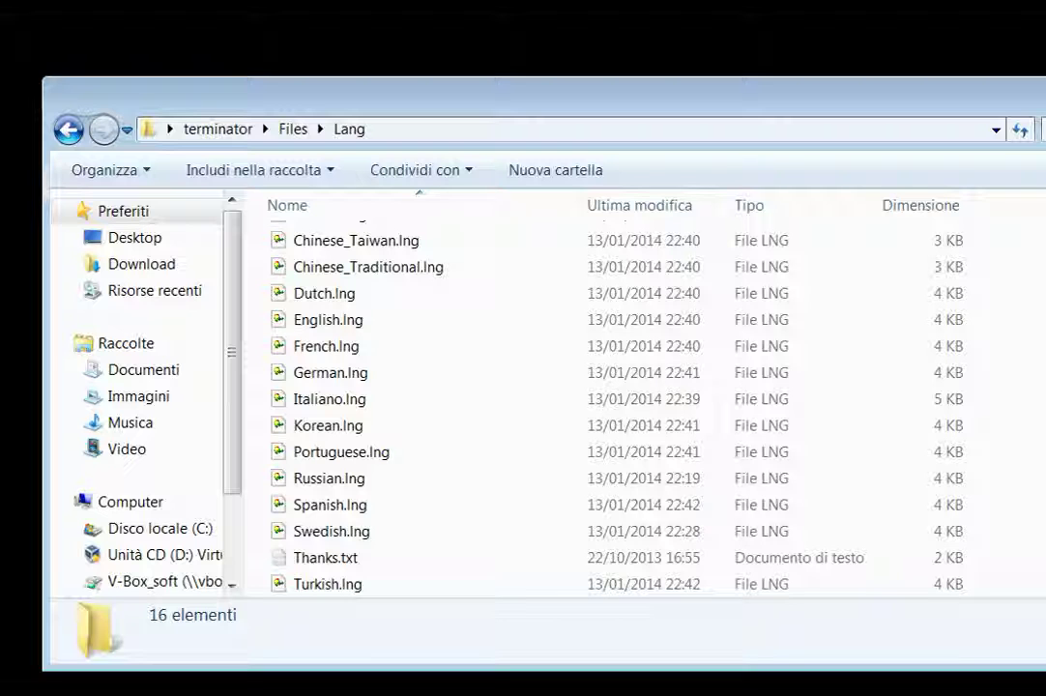
scroll(570, 286, up, 1)
scroll(570, 285, down, 1)
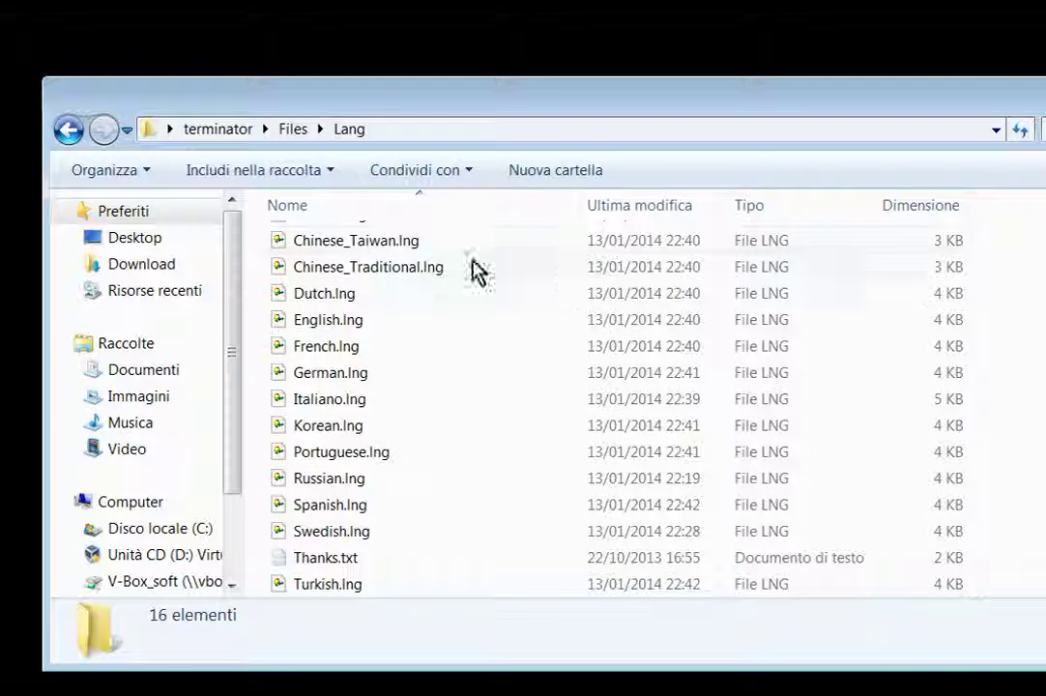
- Look through the contents of the Files\Help subfolder, then return to the terminator folder
click(69, 132)
double_click(305, 244)
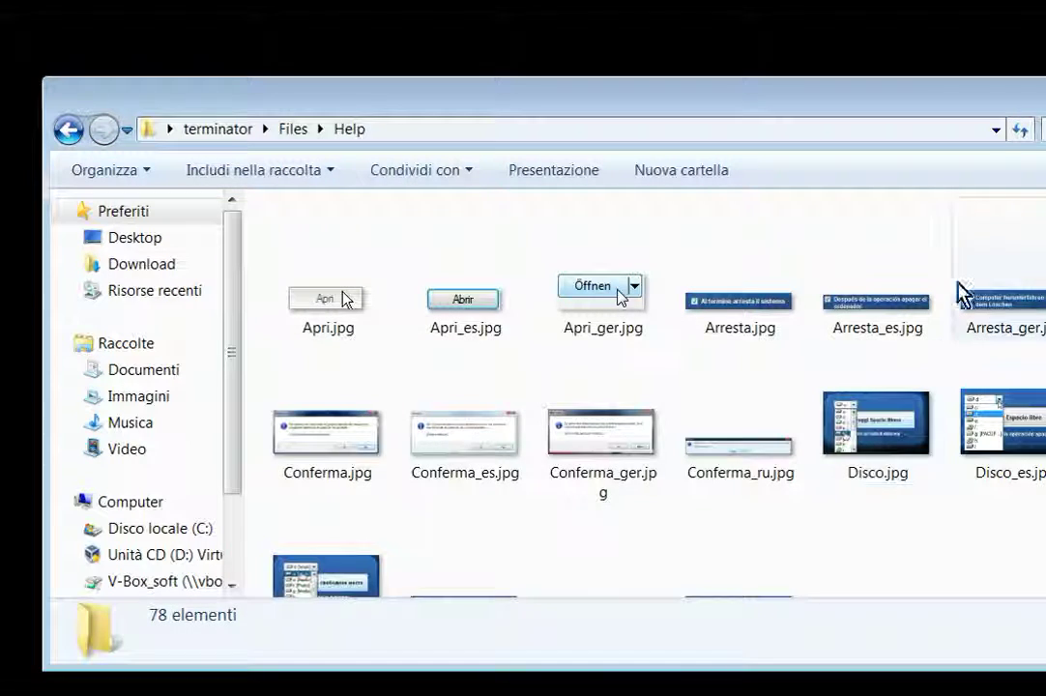
scroll(817, 432, down, 5)
scroll(275, 502, down, 4)
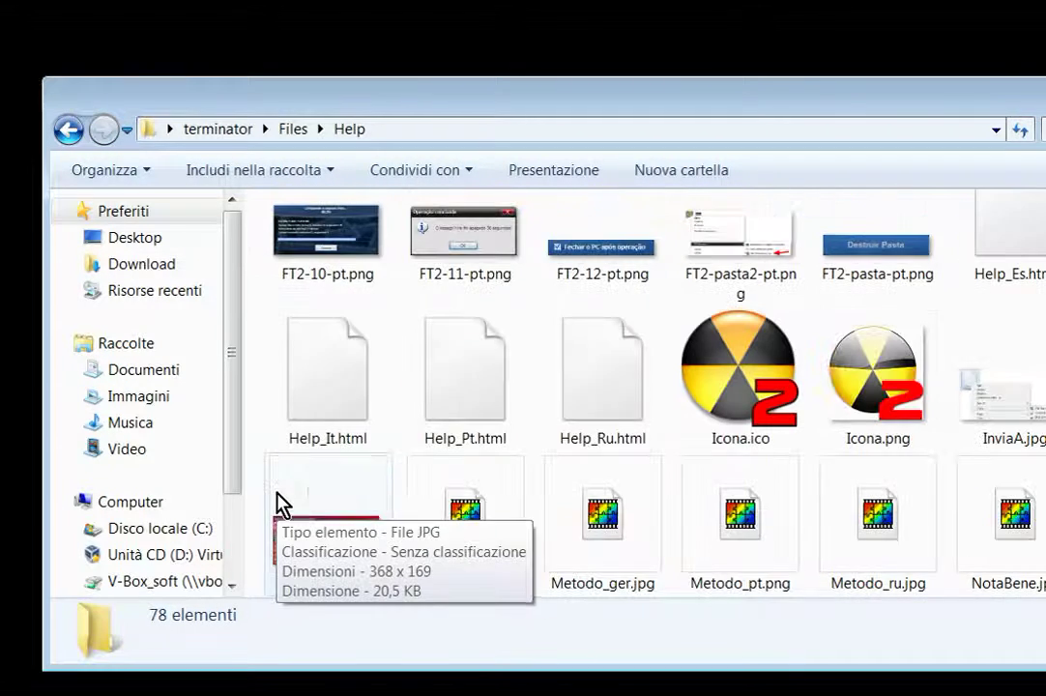
scroll(280, 502, down, 3)
scroll(280, 503, down, 3)
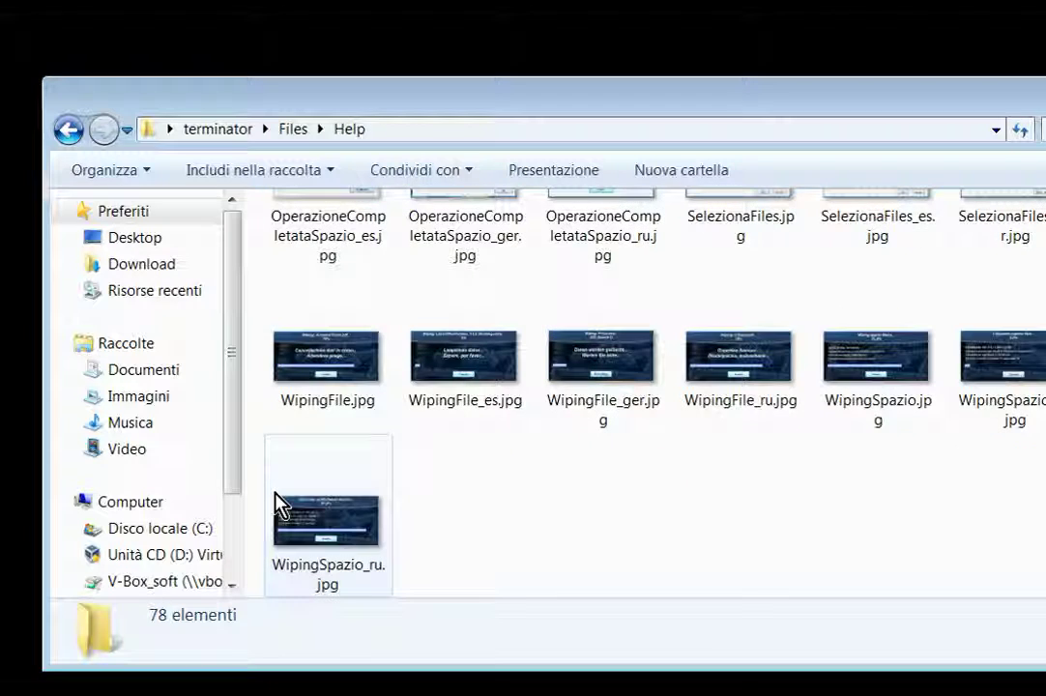
click(78, 134)
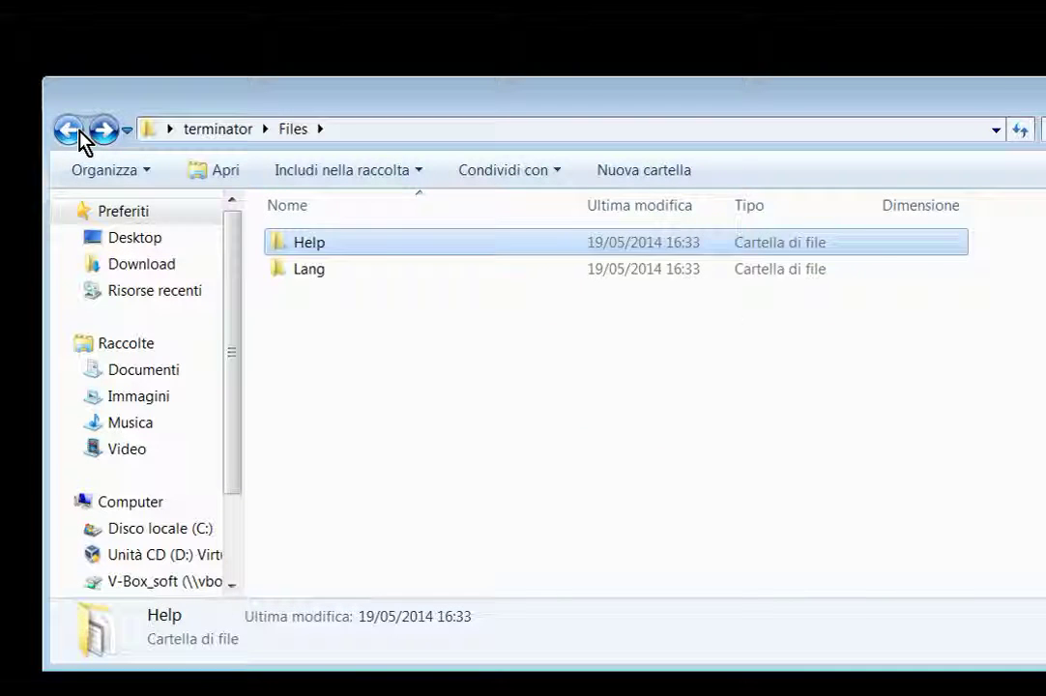
click(79, 136)
- Launch Files Terminator.exe from the terminator folder
click(429, 437)
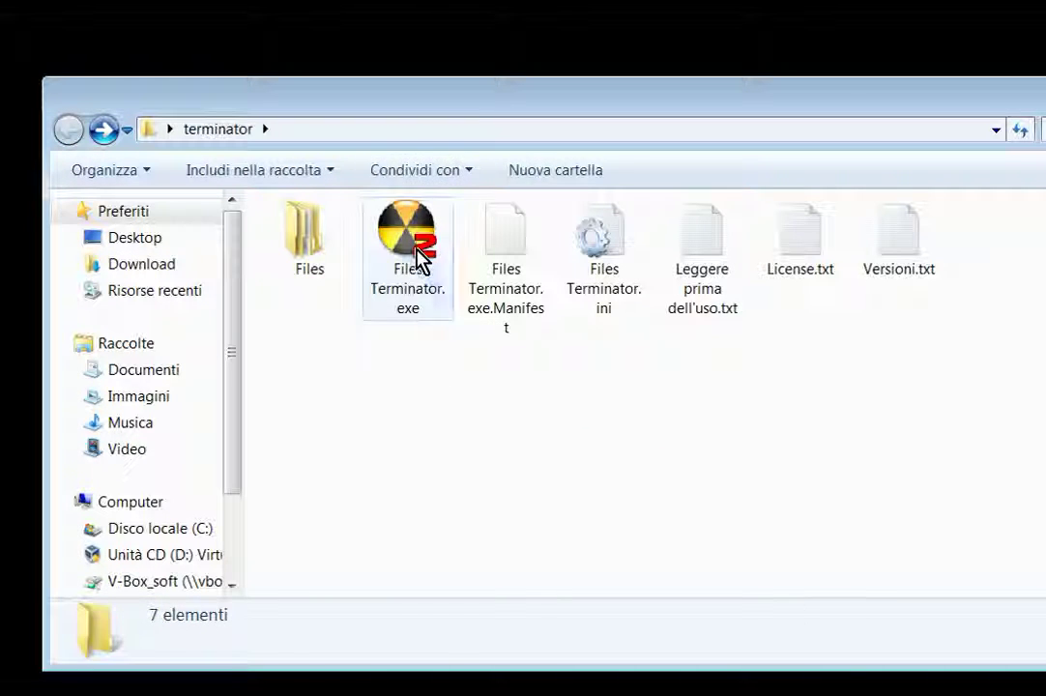
right_click(420, 259)
click(481, 294)
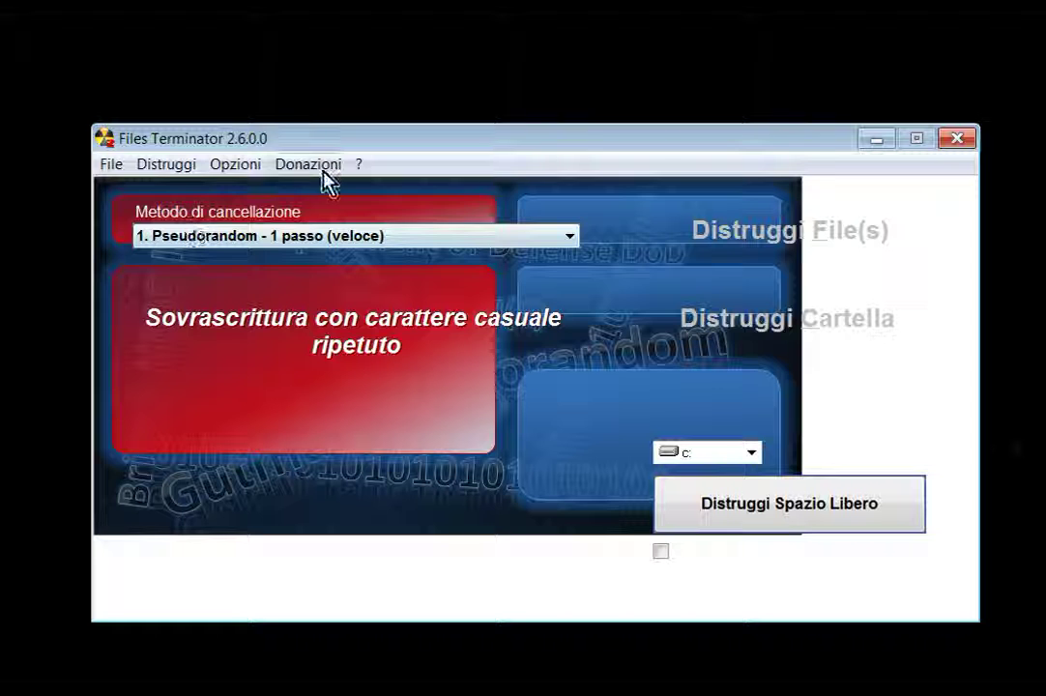
- Check for updates to Files Terminator
click(357, 163)
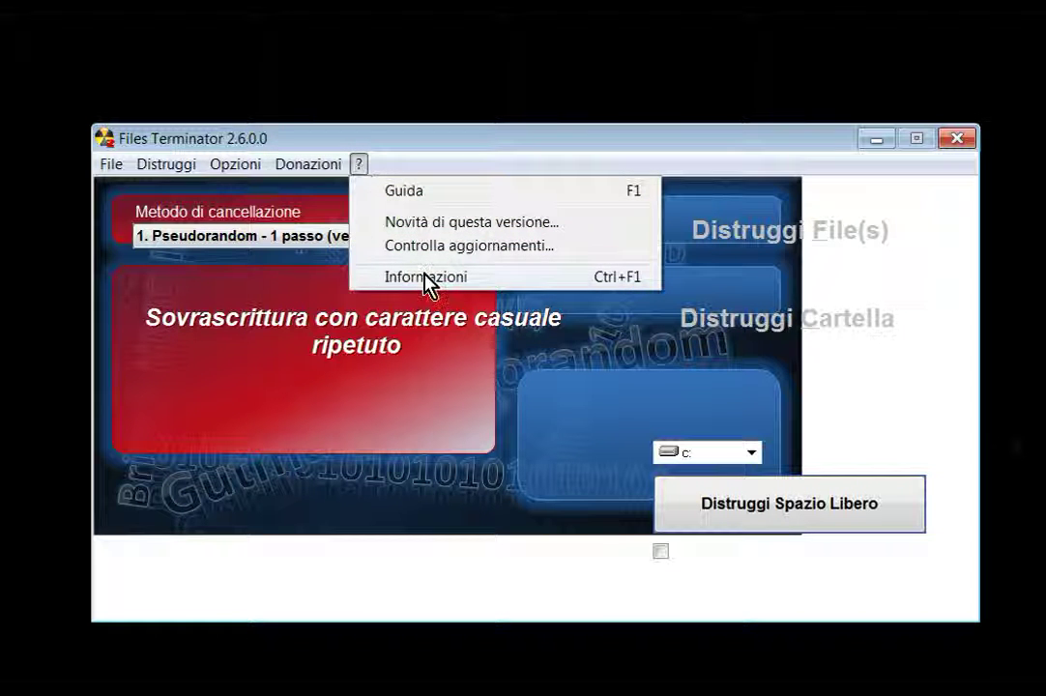
click(441, 249)
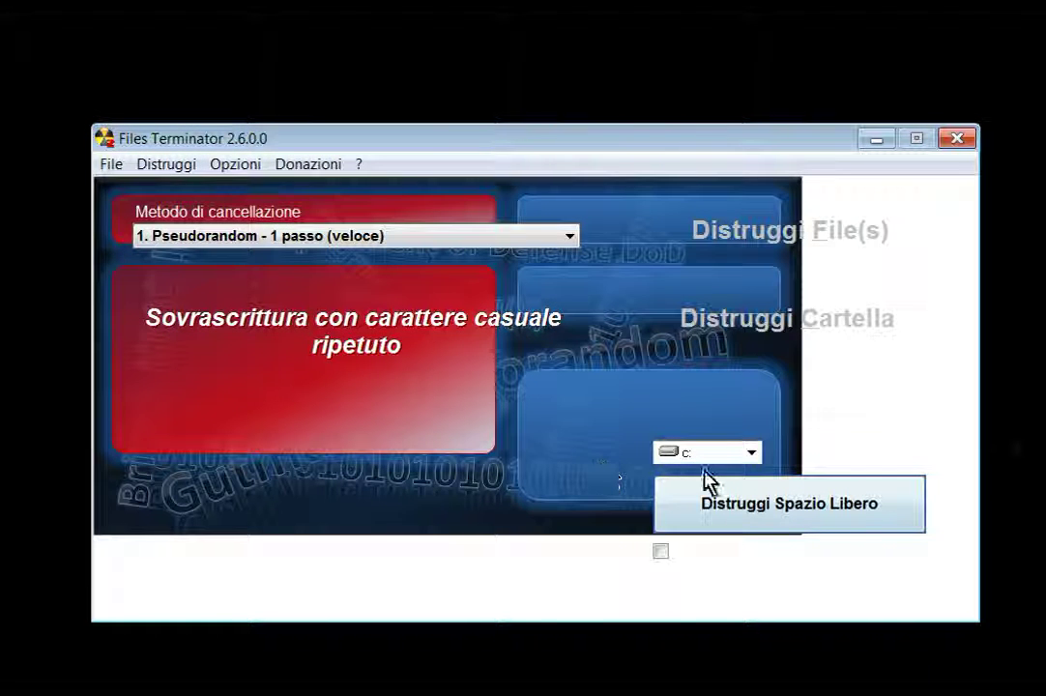
drag(782, 145, 757, 117)
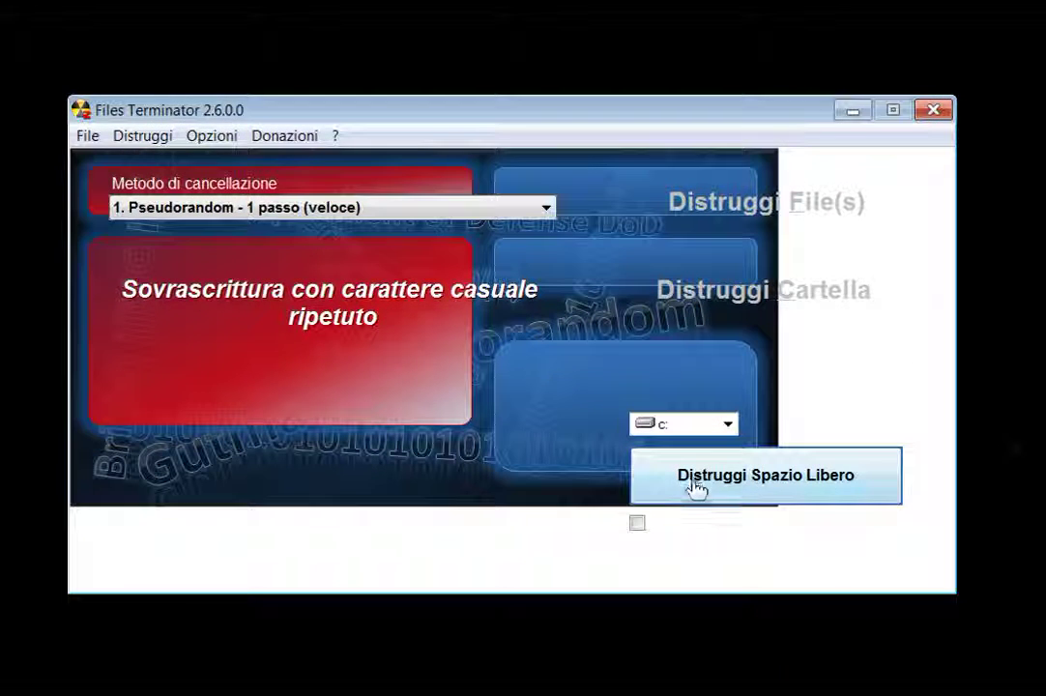
- Switch the interface language to English by loading English.lng from the Lang folder
click(240, 137)
click(229, 184)
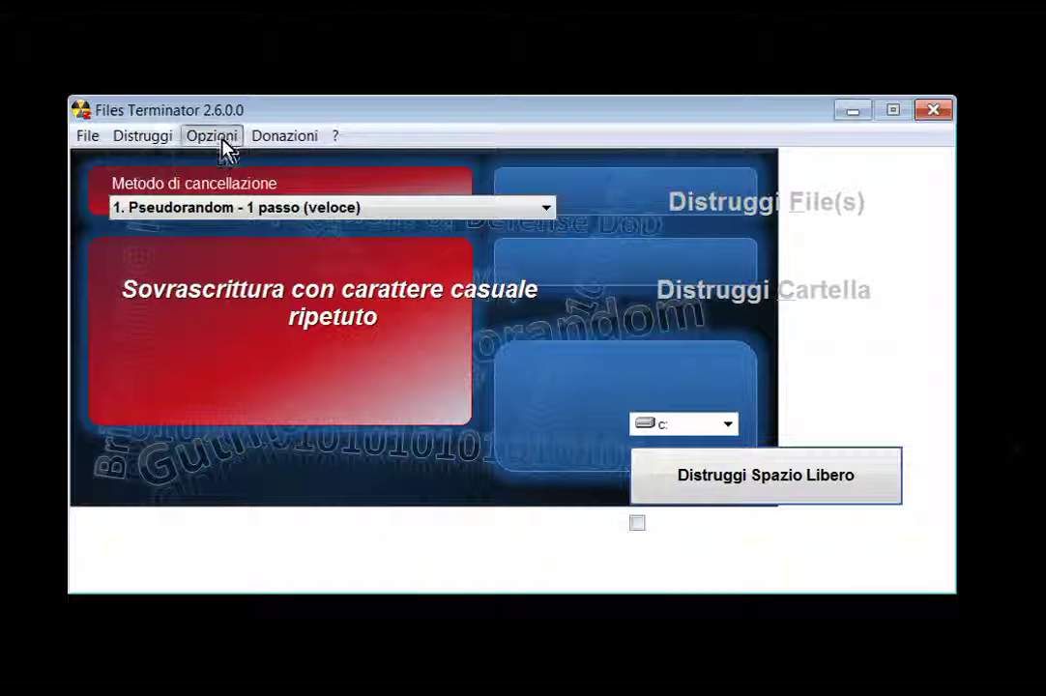
click(212, 136)
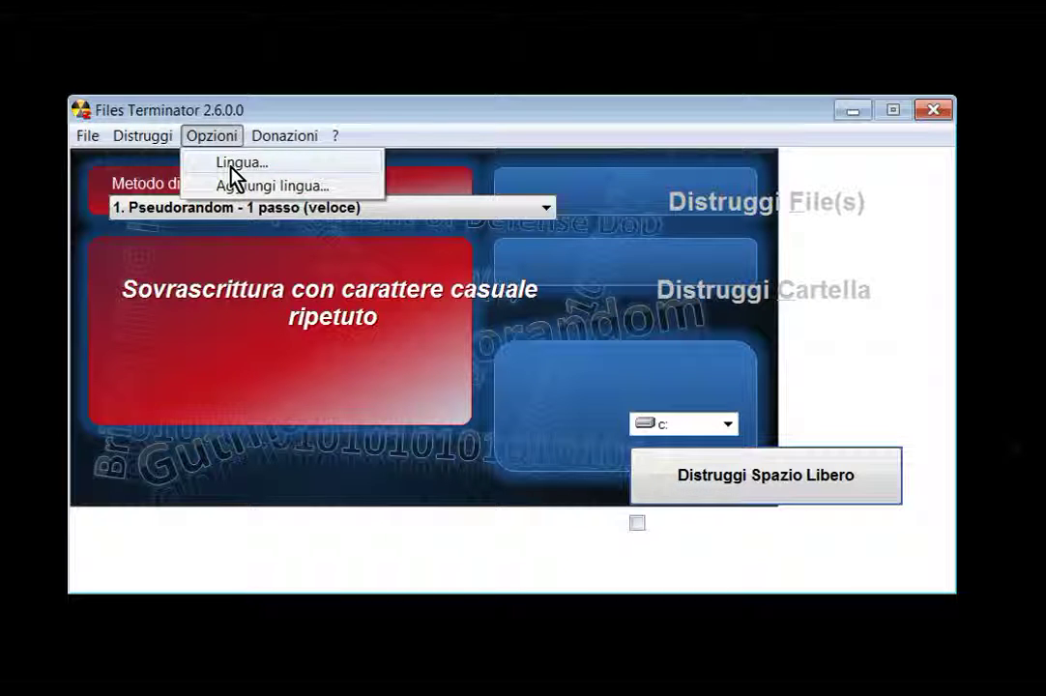
click(235, 164)
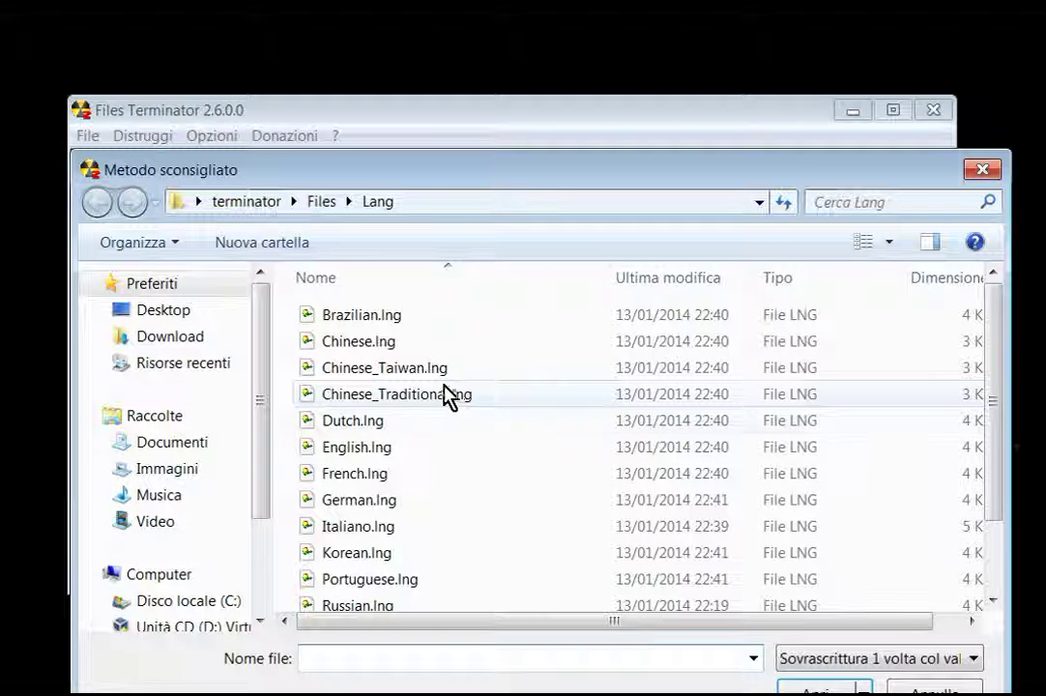
click(370, 453)
click(816, 688)
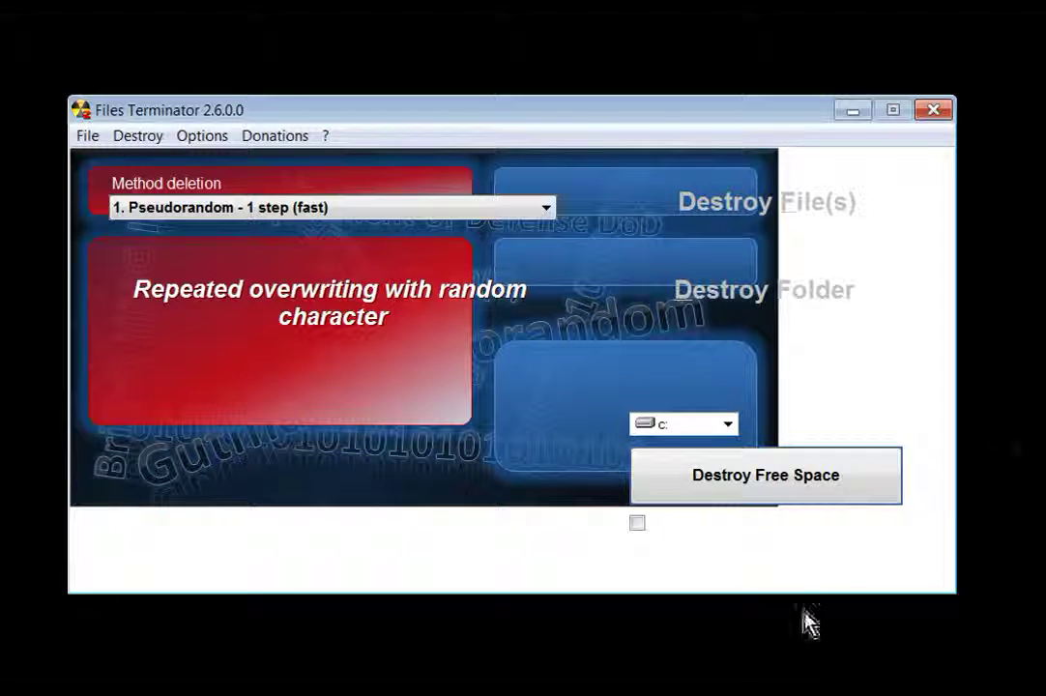
- Wipe the free space on drive C: with the one-step Pseudorandom method and dismiss the notices
click(763, 491)
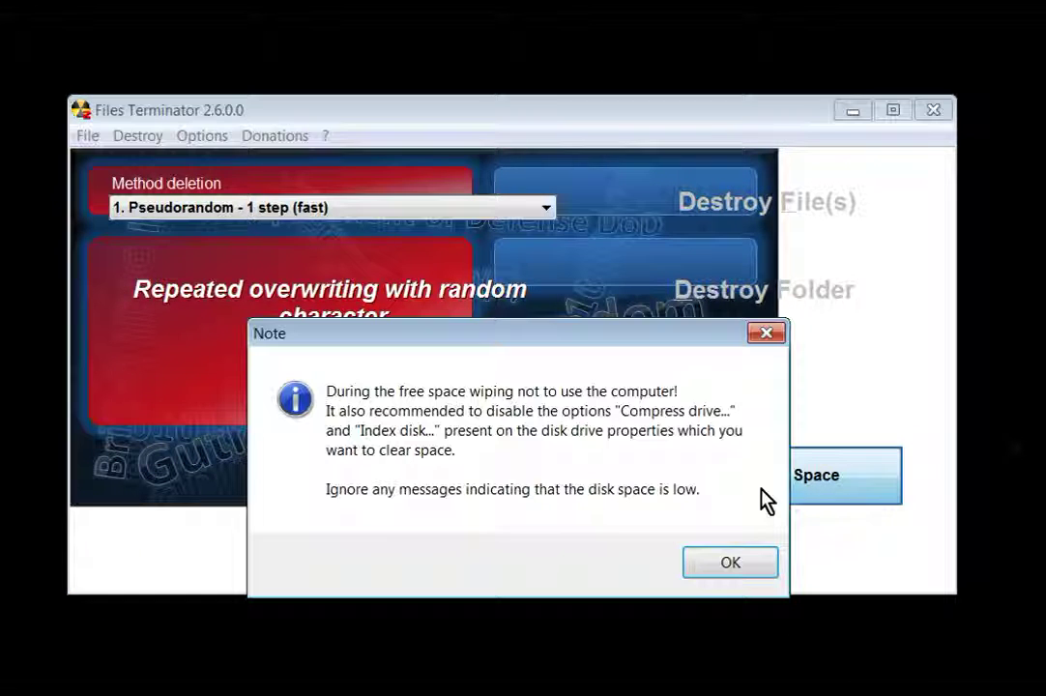
click(730, 565)
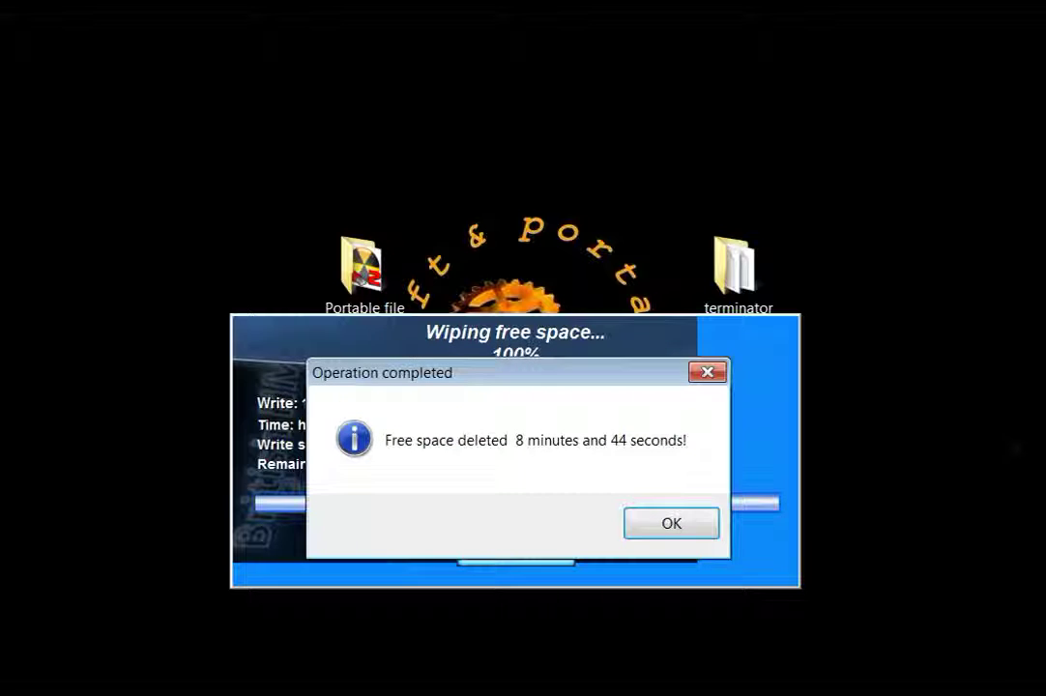
click(670, 540)
- Destroy the "photo viewer" folder on the desktop with the one-step Pseudorandom method, confirming the permanent deletion
drag(698, 217, 691, 147)
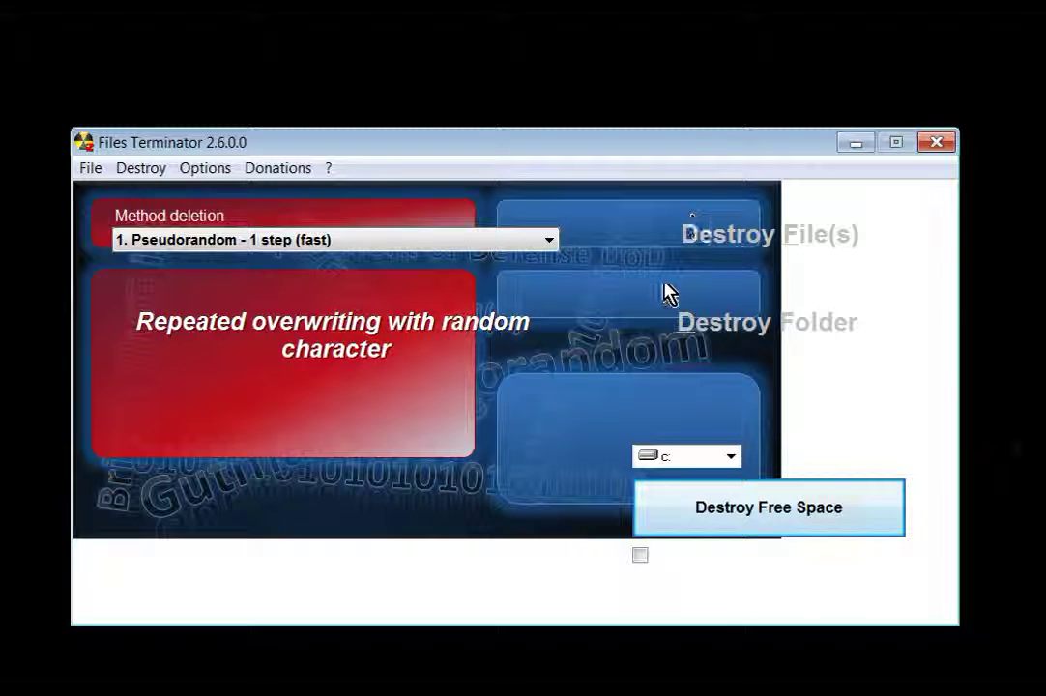
click(727, 330)
drag(667, 425, 673, 495)
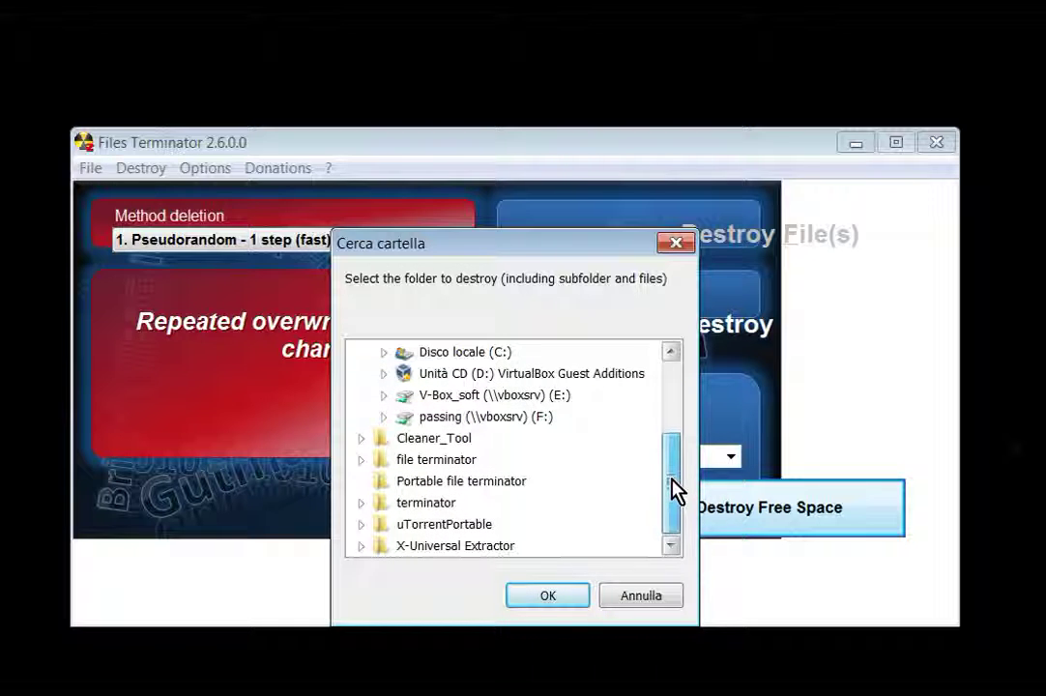
mouse_move(674, 495)
mouse_down()
mouse_move(673, 395)
mouse_move(669, 510)
mouse_up()
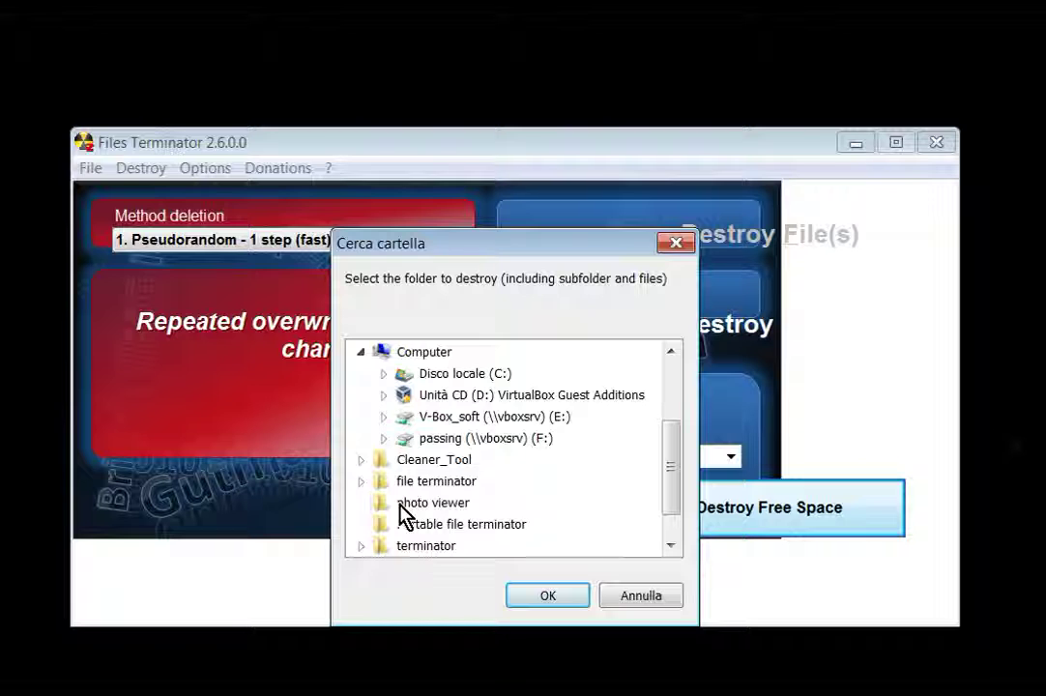
click(402, 504)
click(533, 596)
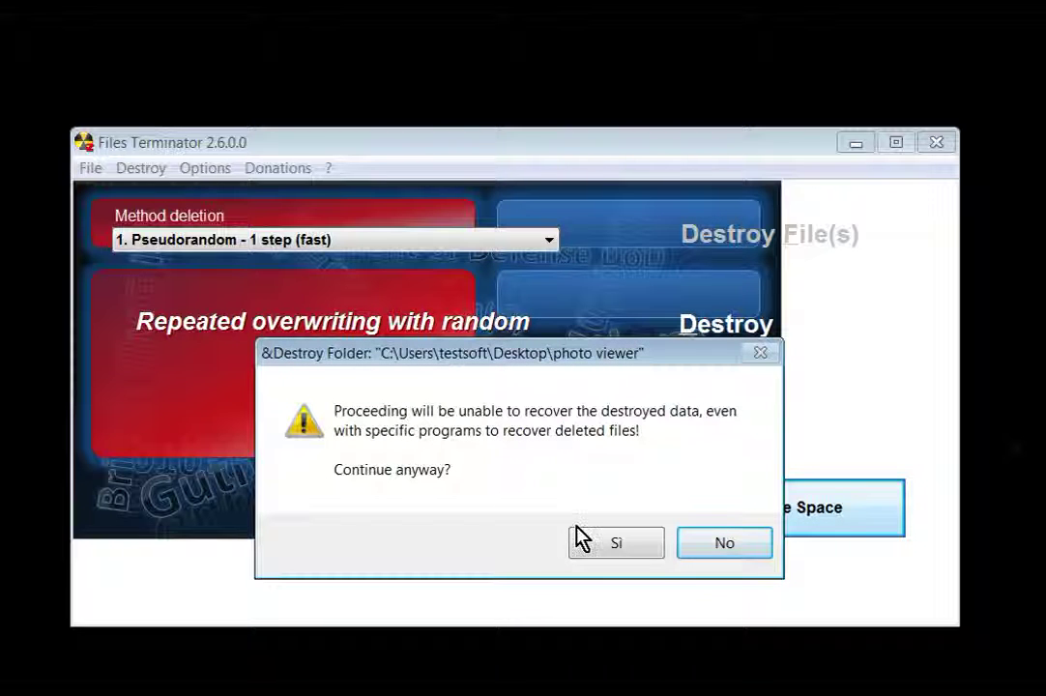
click(623, 547)
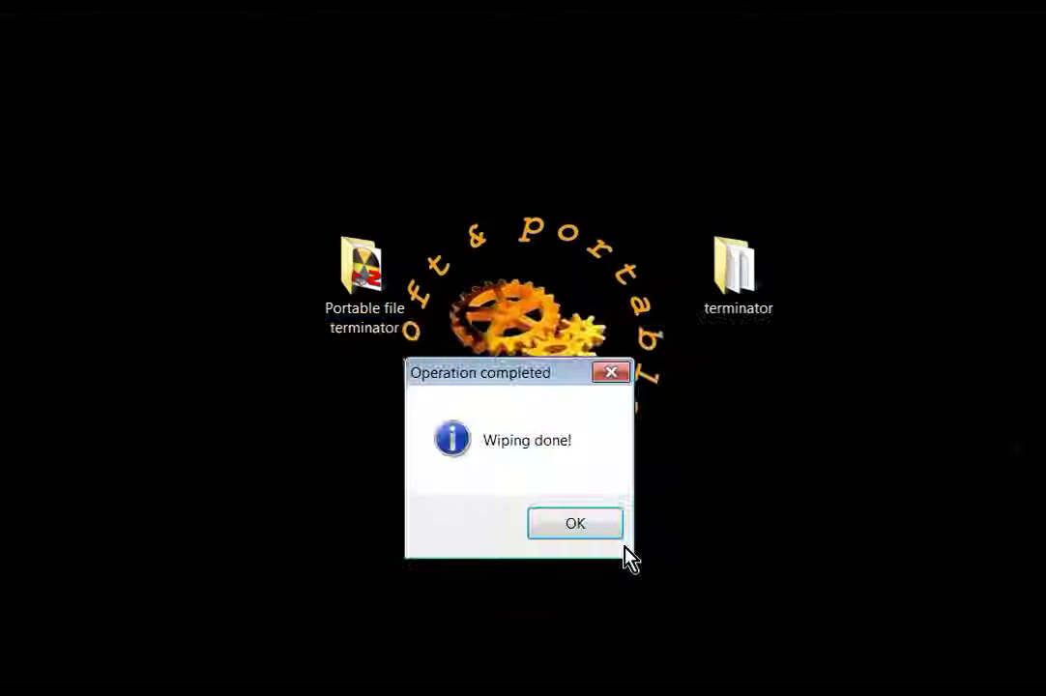
click(553, 525)
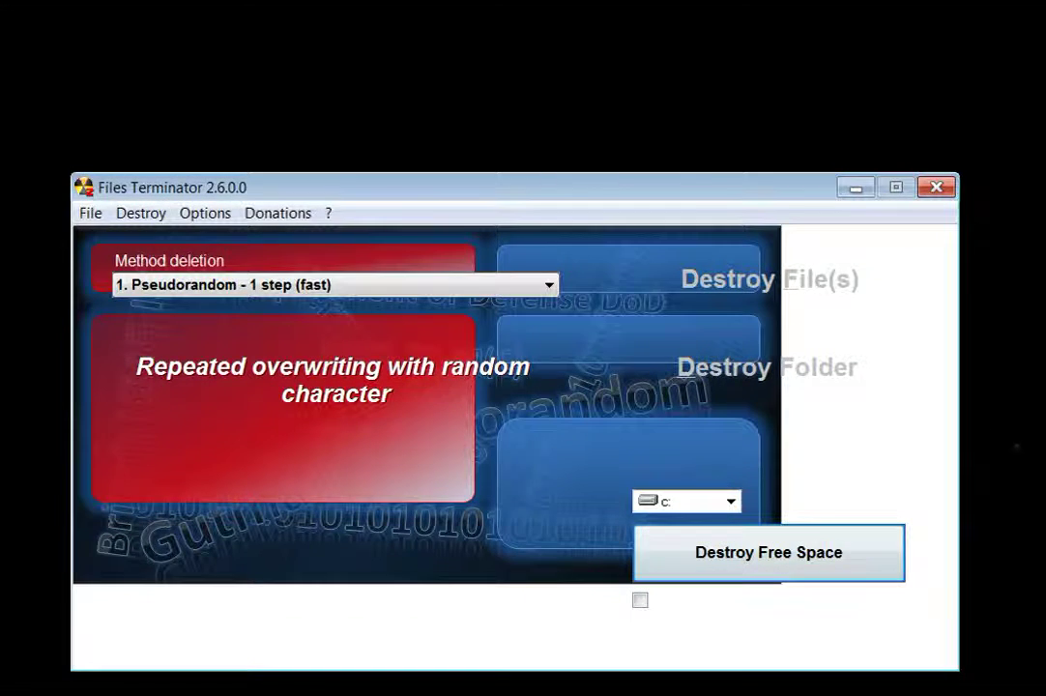
- Create a new text document on the desktop named "test terminator.txt"
right_click(1044, 370)
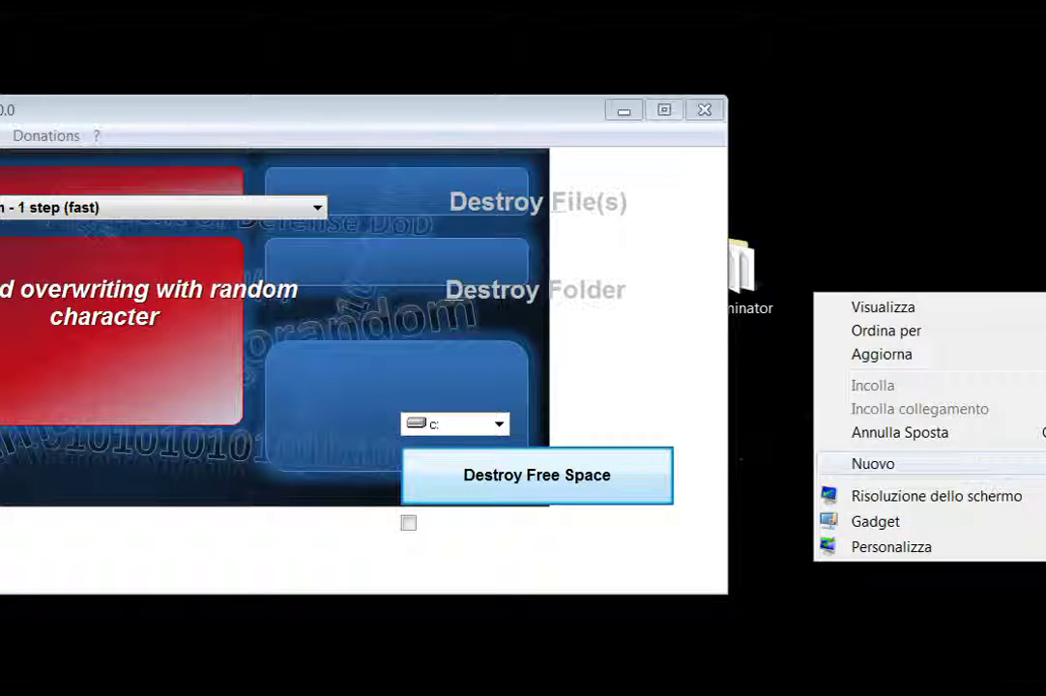
click(1042, 464)
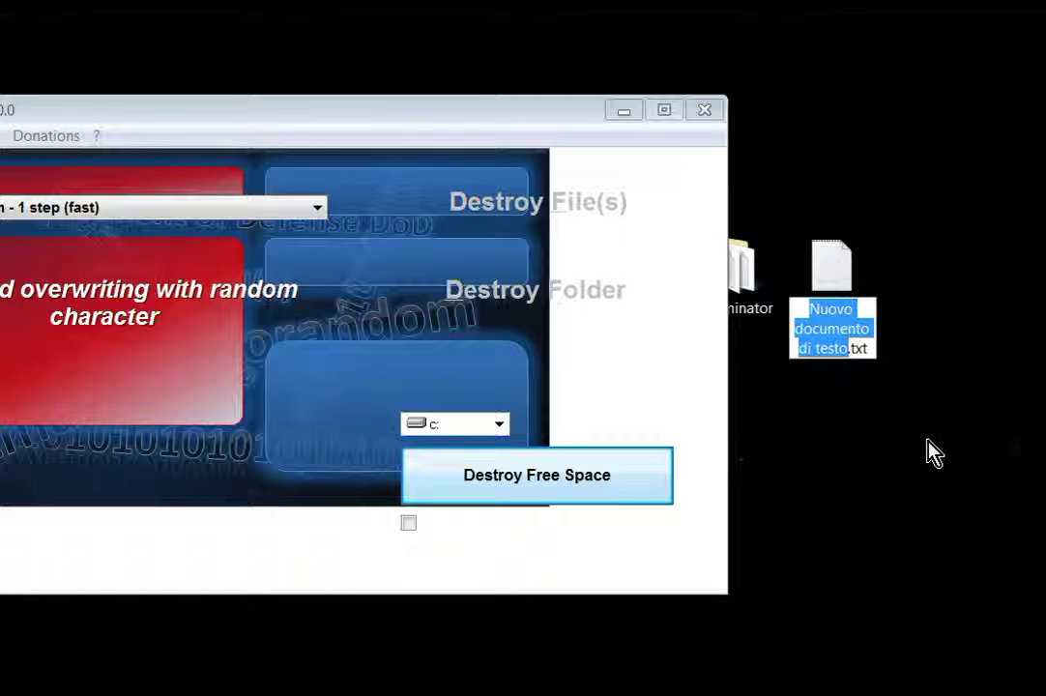
text(test )
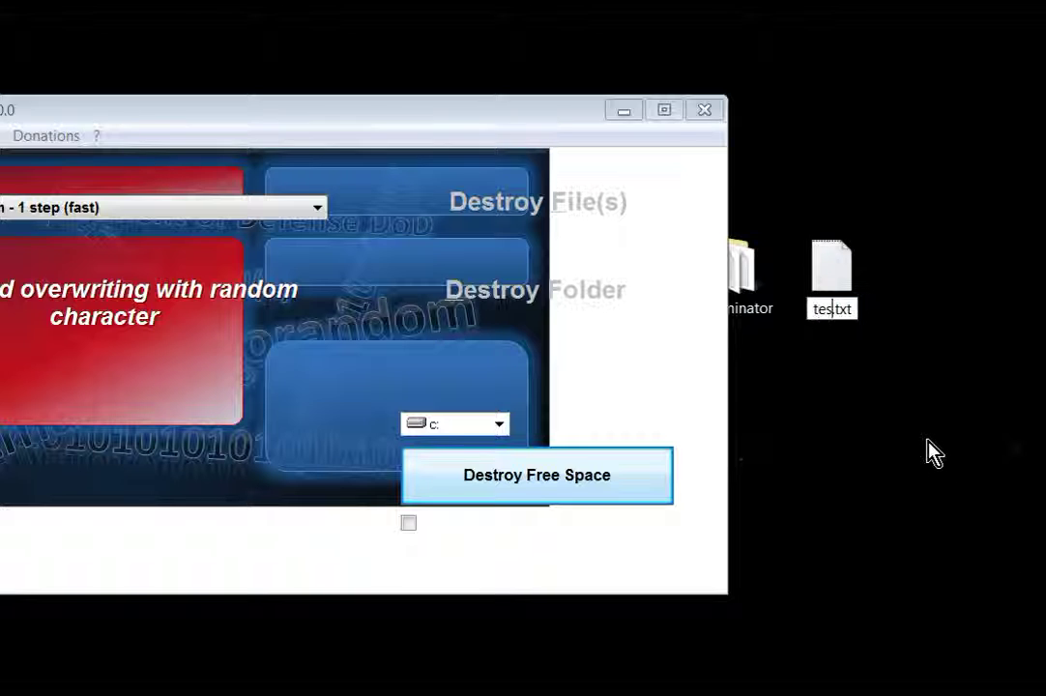
text(terminat)
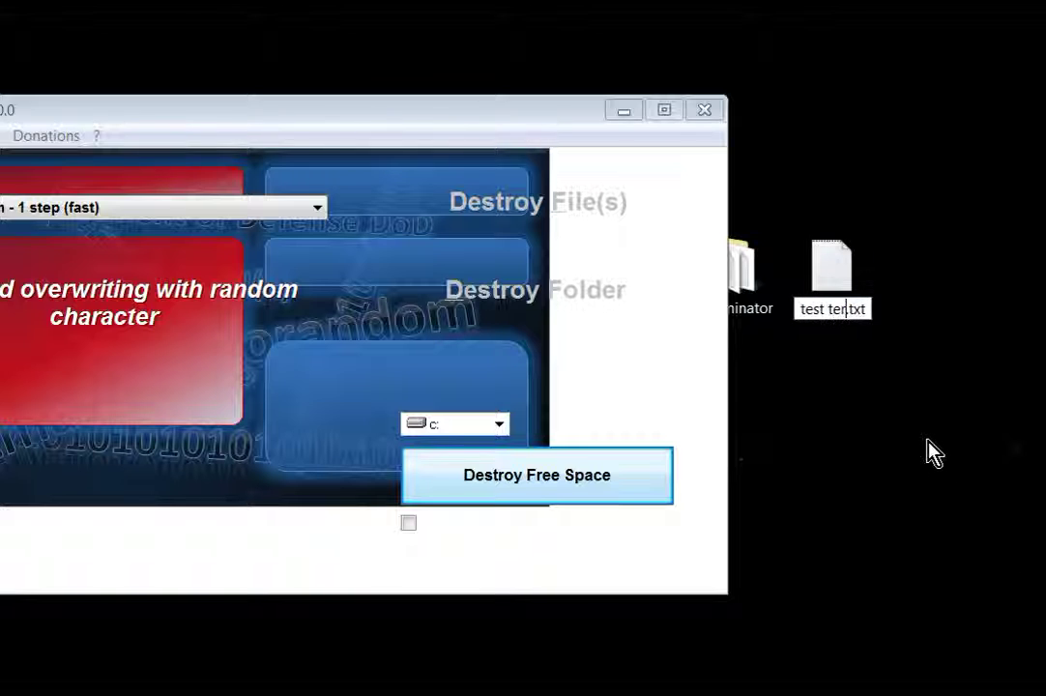
text(or)
key(Return)
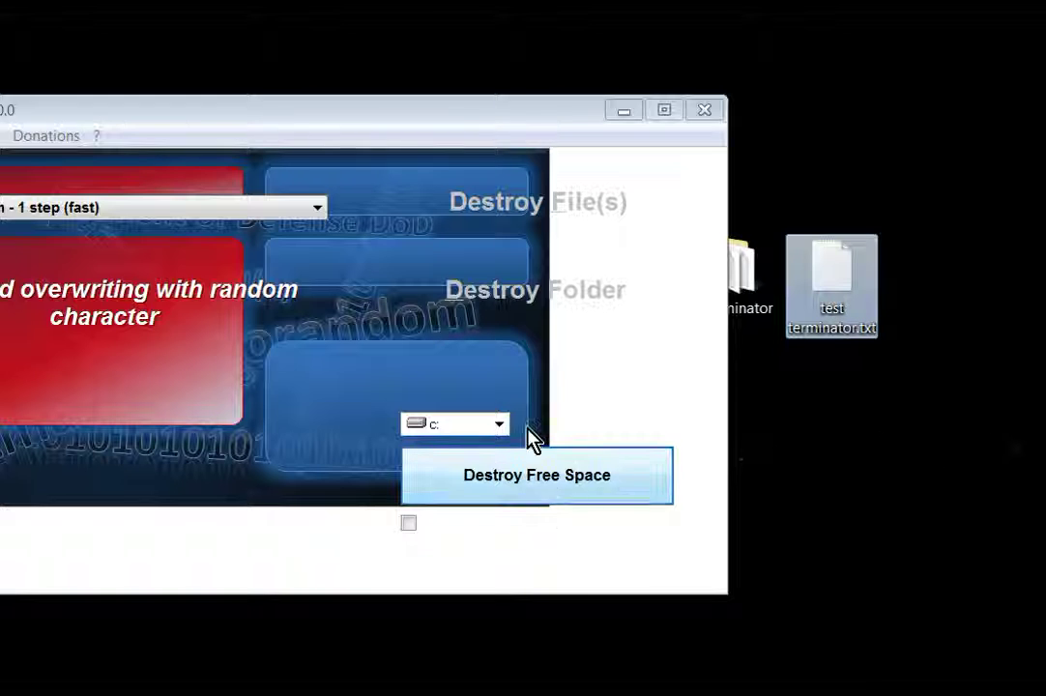
- Destroy the file "test terminator.txt" on the desktop with the one-step Pseudorandom method, confirming the permanent deletion and dismissing the completion notice
click(539, 212)
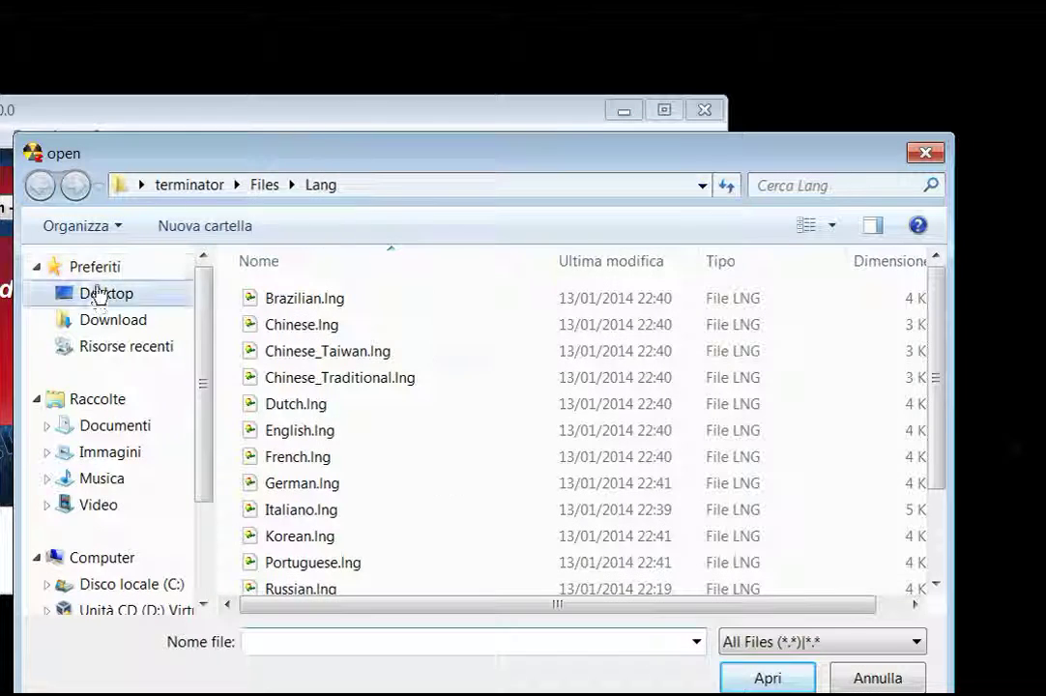
click(100, 295)
scroll(846, 425, down, 3)
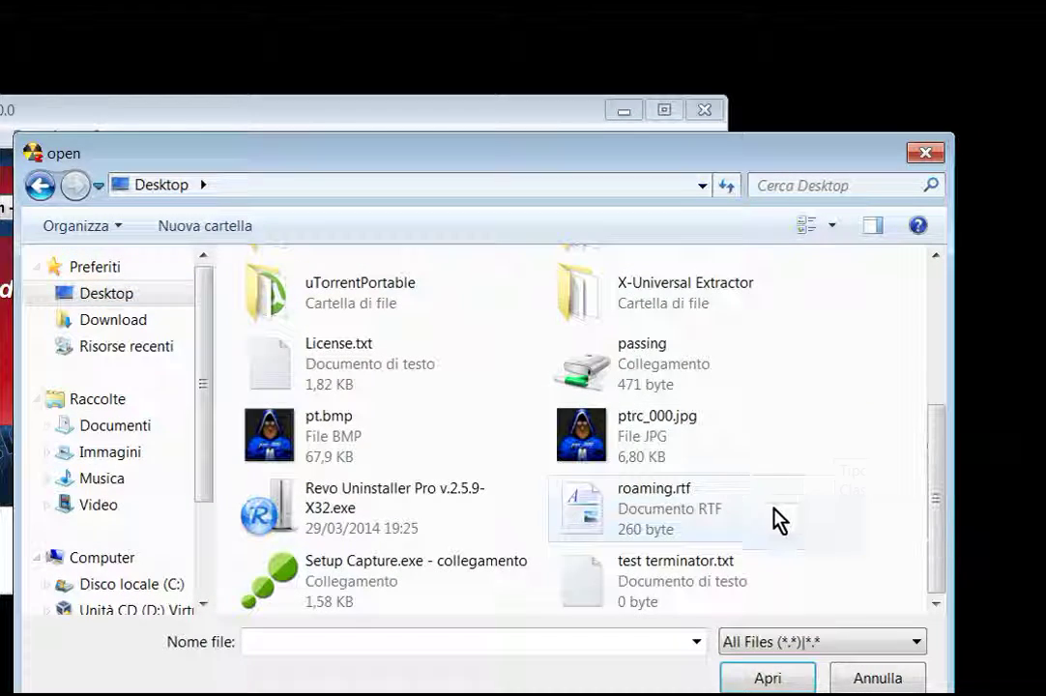
click(623, 580)
click(763, 679)
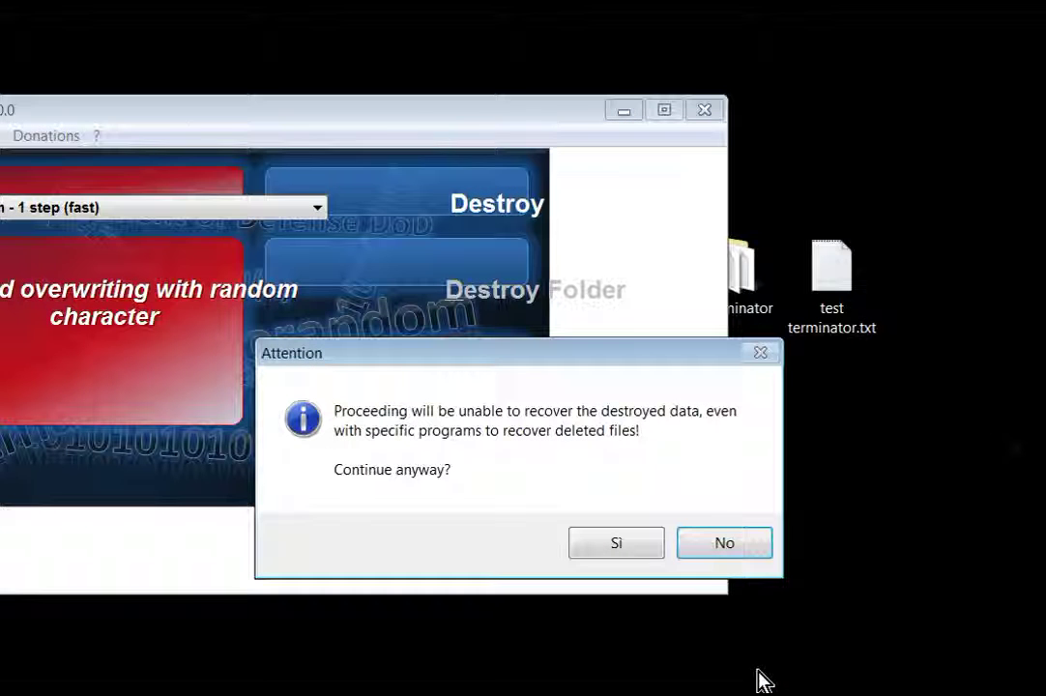
click(646, 543)
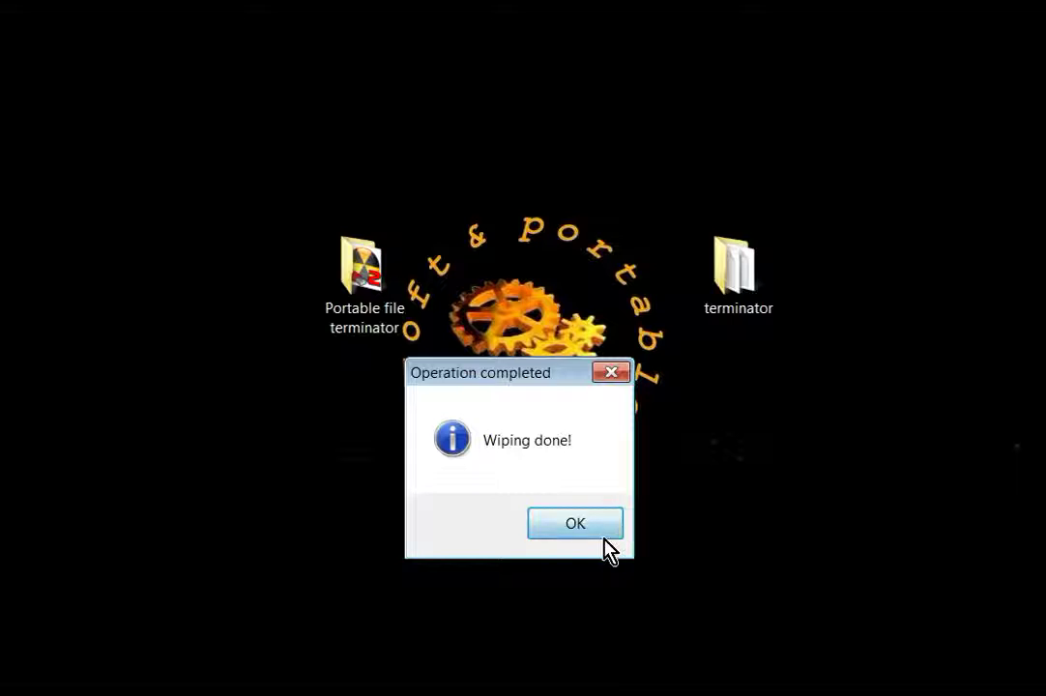
click(605, 534)
- Place the "Nuova cartella" folder beside the program window on the desktop, inspect its contents and close it again
drag(764, 227, 660, 153)
drag(1010, 290, 913, 295)
double_click(913, 295)
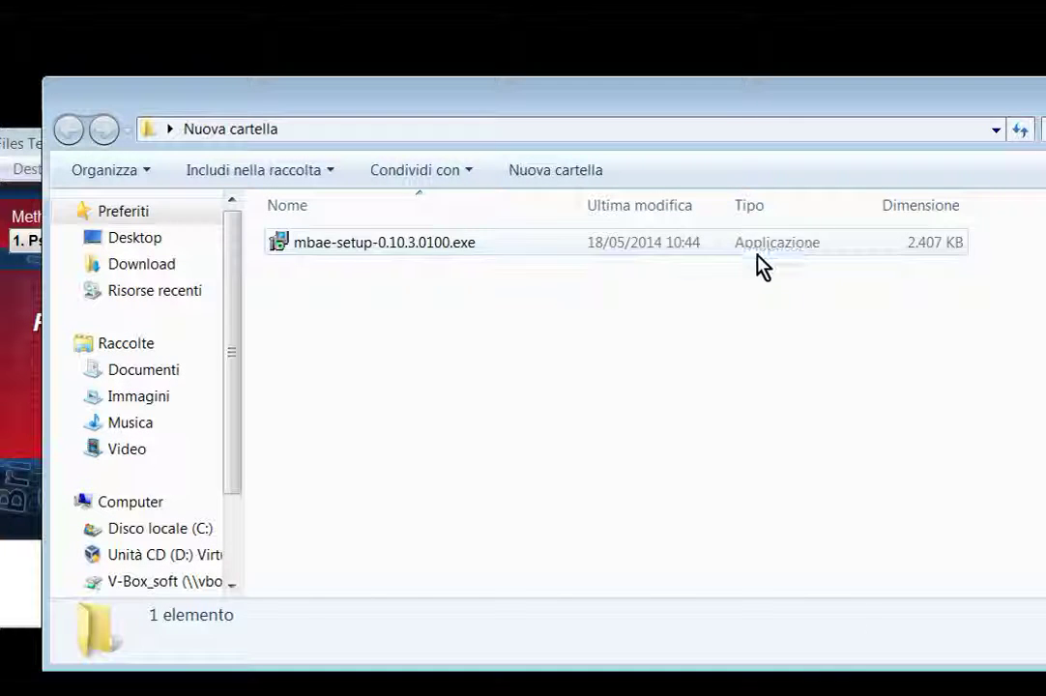
click(743, 250)
key(alt+F4)
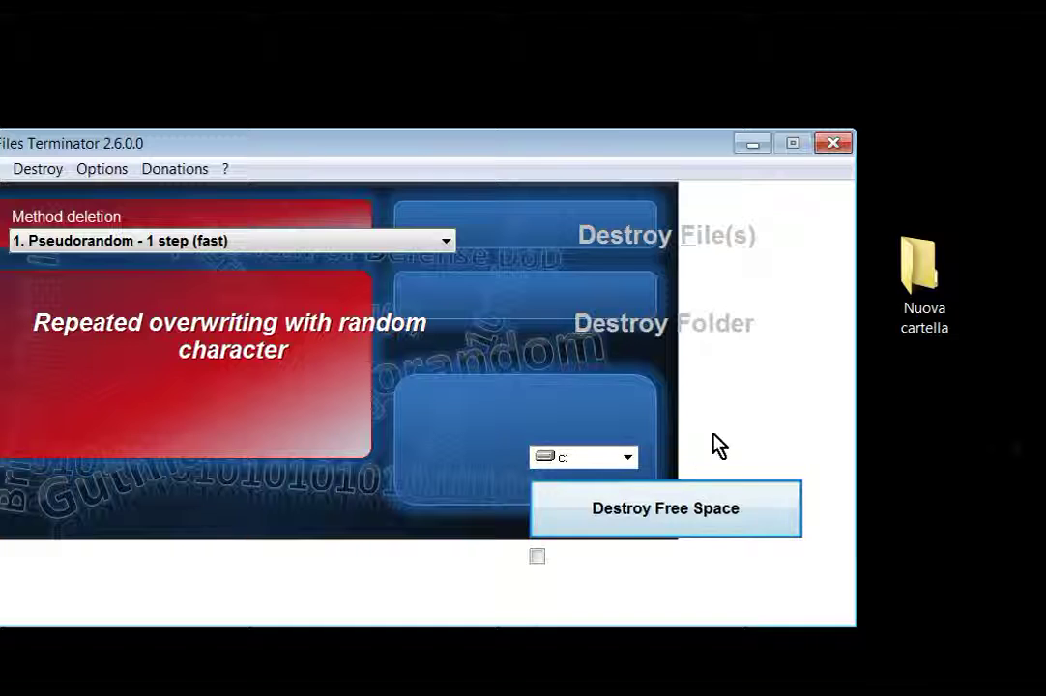
- Destroy the desktop folder "Nuova cartella" with the one-step Pseudorandom method, confirming the permanent deletion and dismissing the completion notice
click(645, 332)
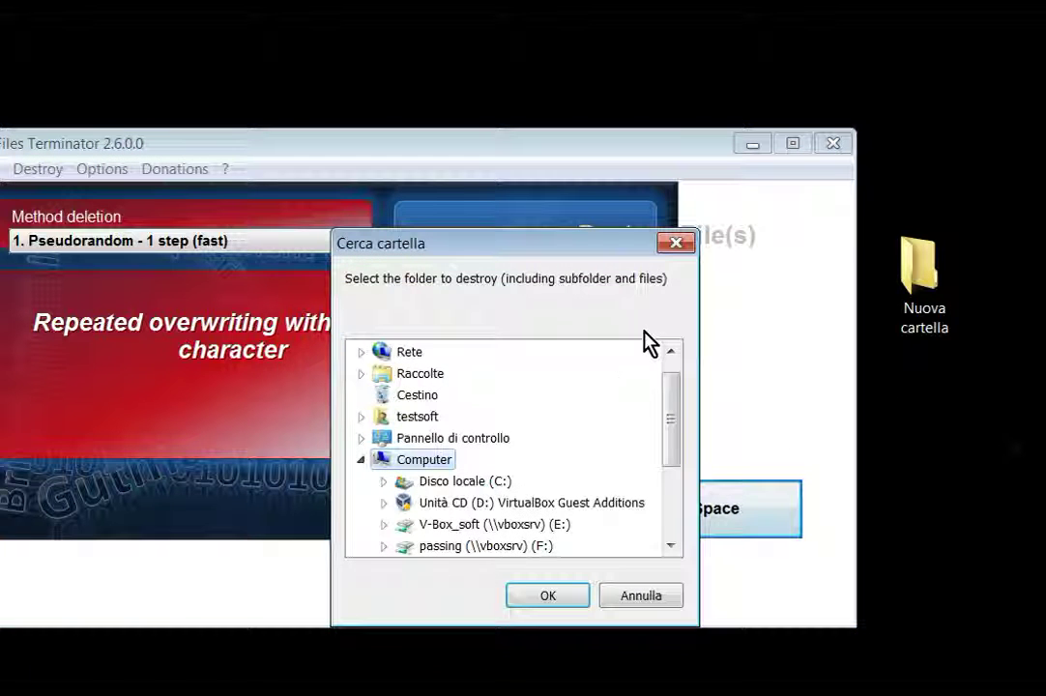
drag(667, 404, 660, 474)
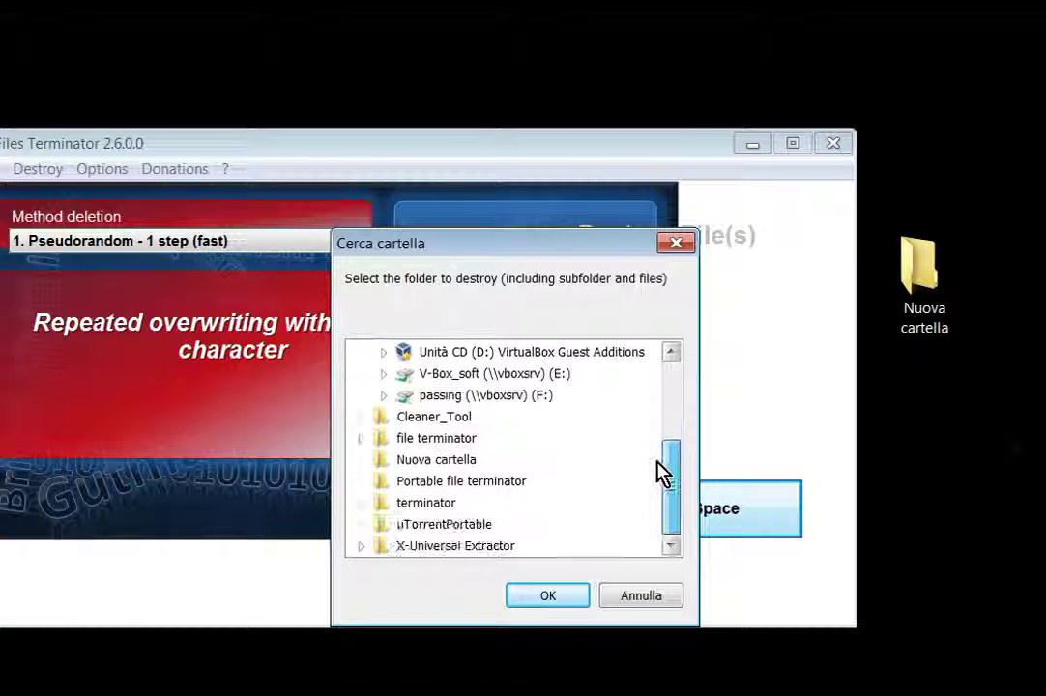
click(456, 463)
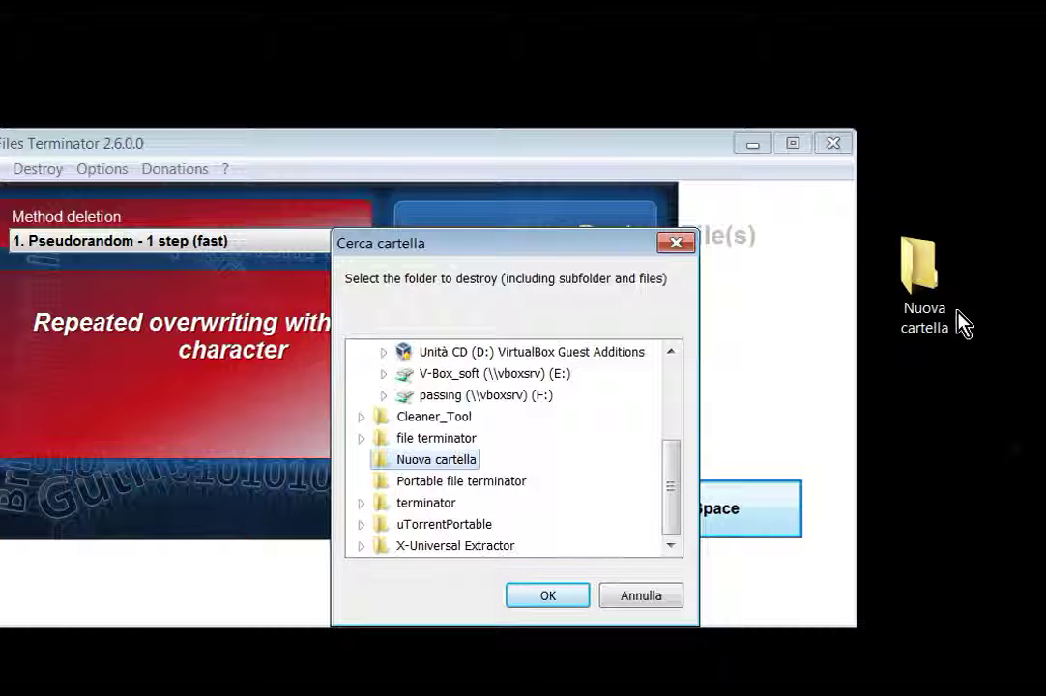
click(533, 597)
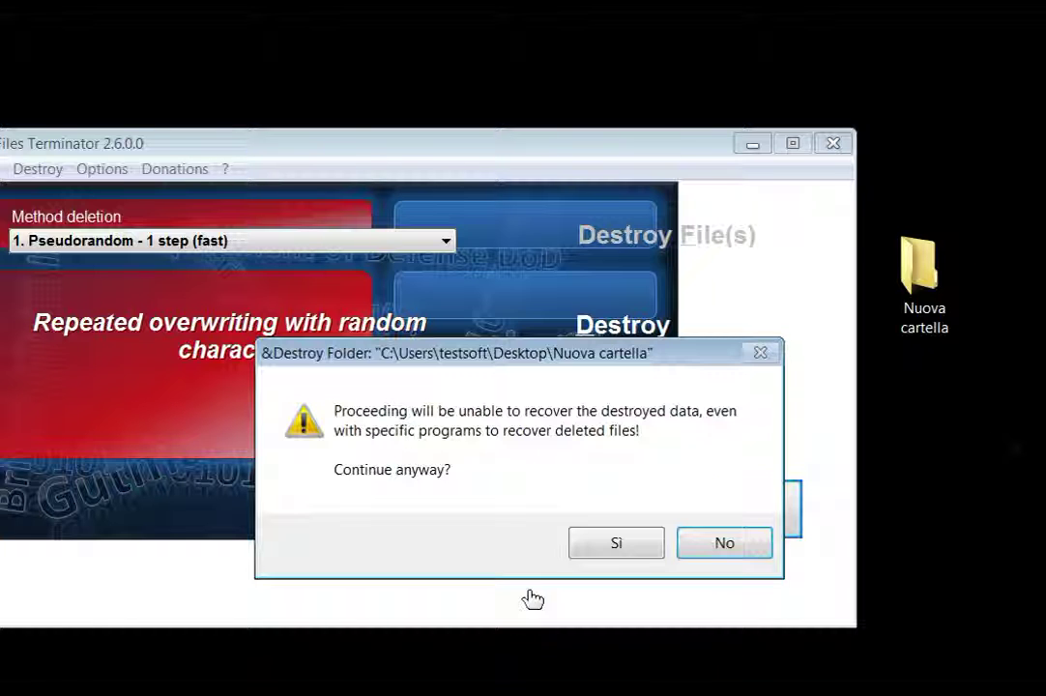
click(598, 560)
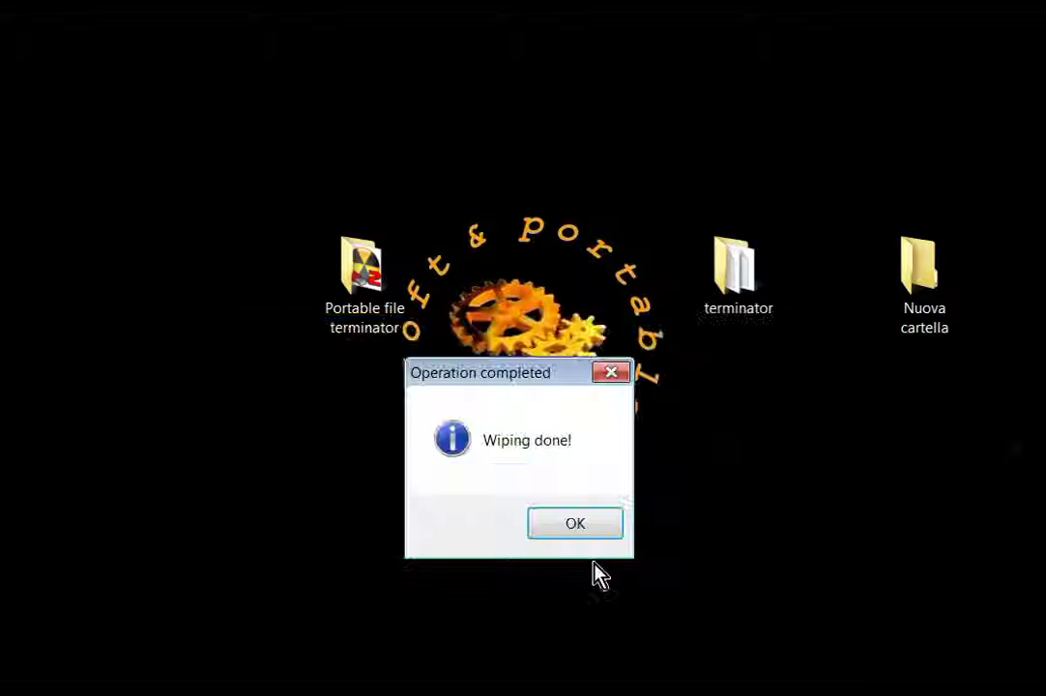
click(580, 530)
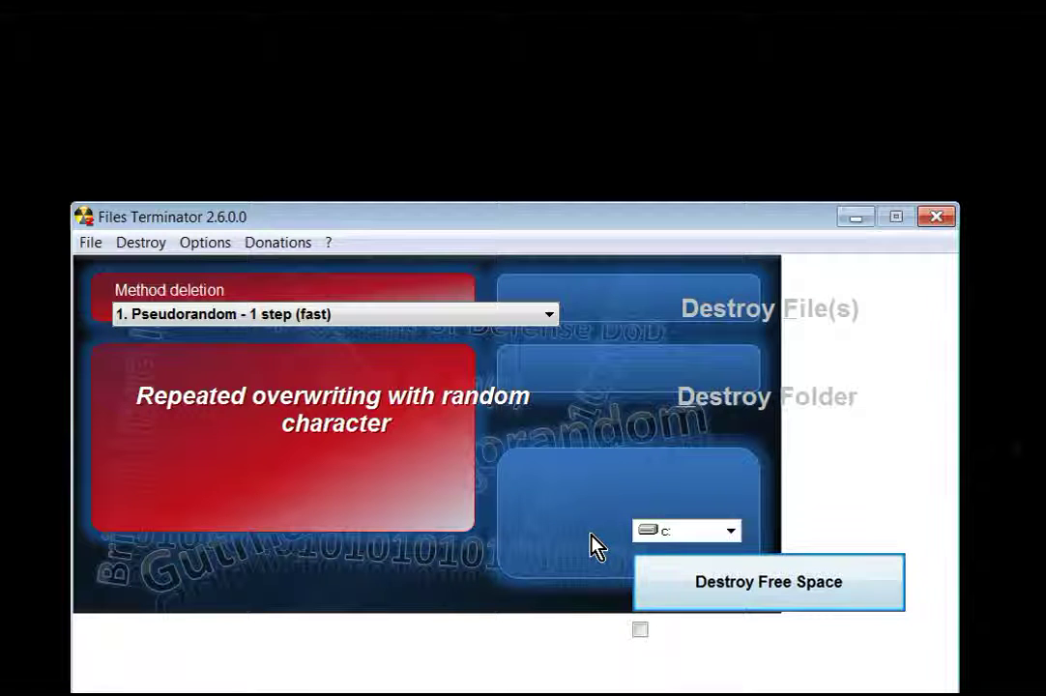
- Review the available deletion methods without choosing a different one
drag(693, 226, 720, 183)
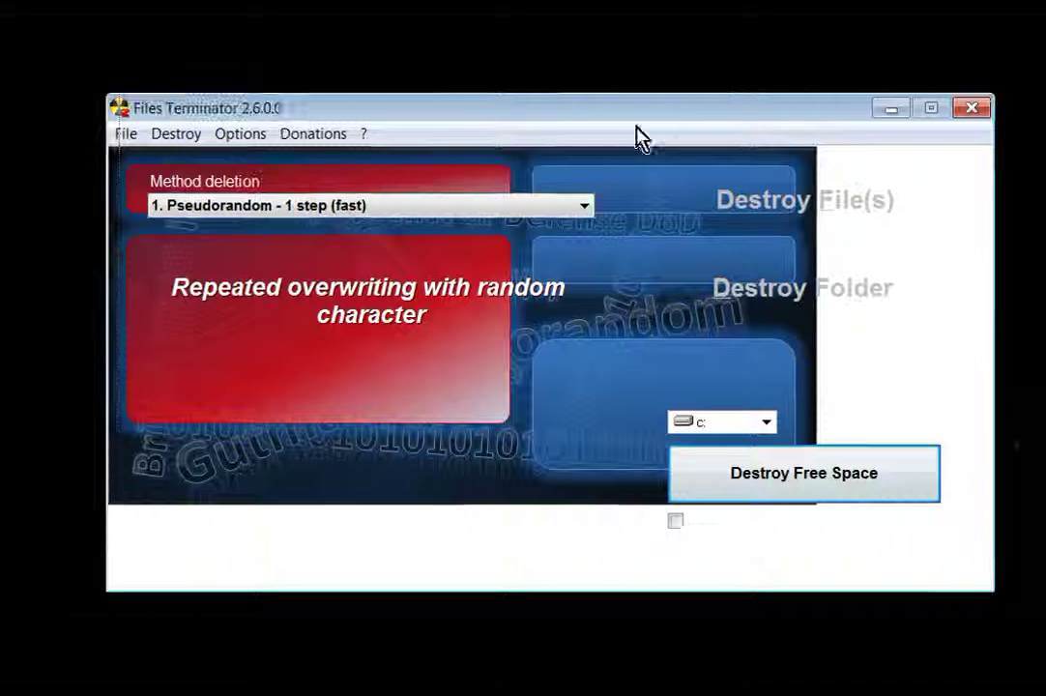
click(584, 208)
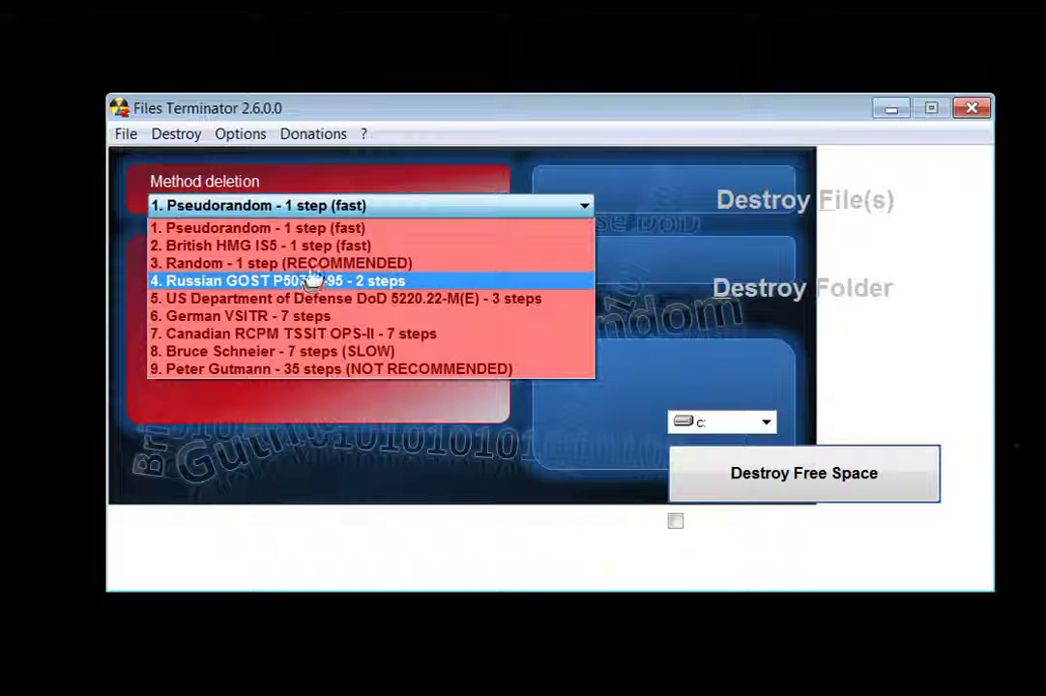
click(247, 141)
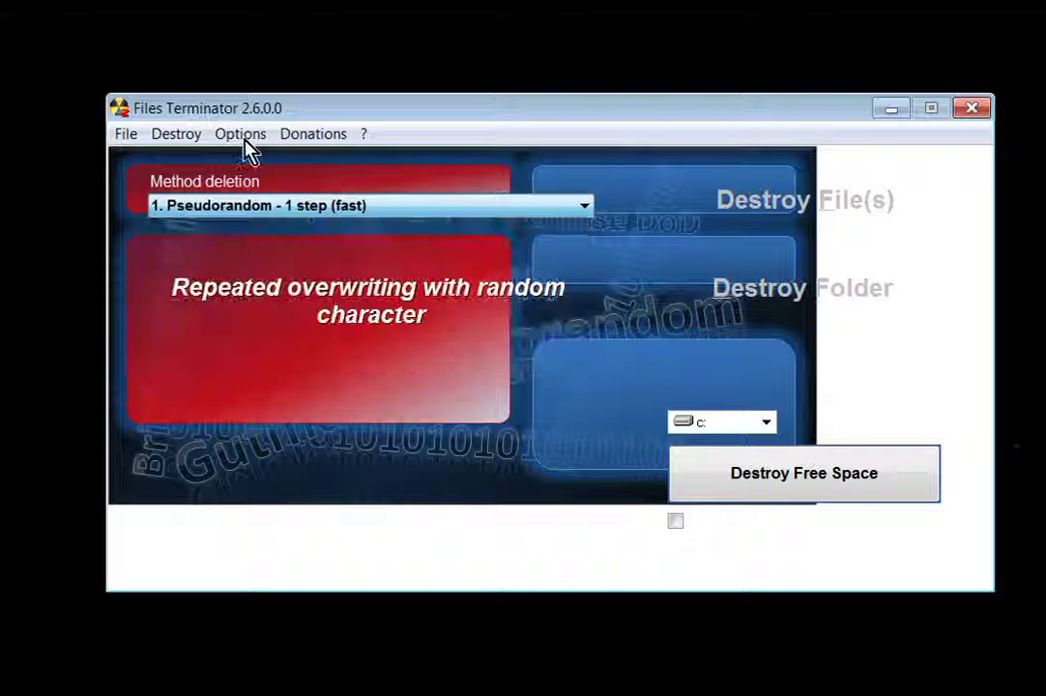
- Switch the interface language to Italian by loading Italiano.lng from the terminator folder's Files\Lang subfolder
click(247, 142)
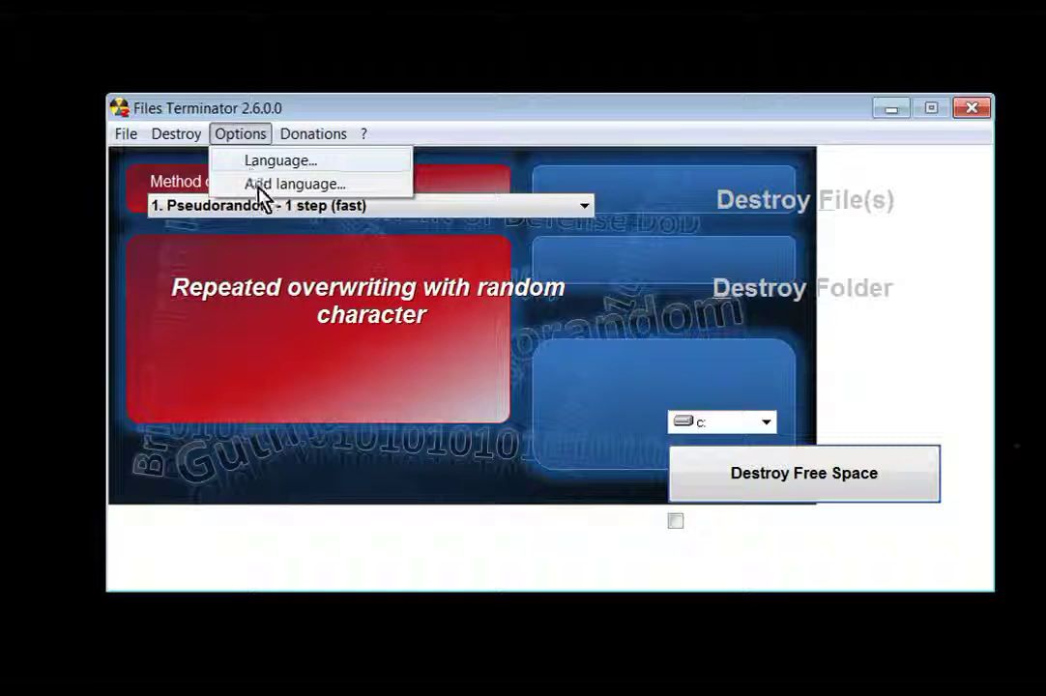
click(260, 183)
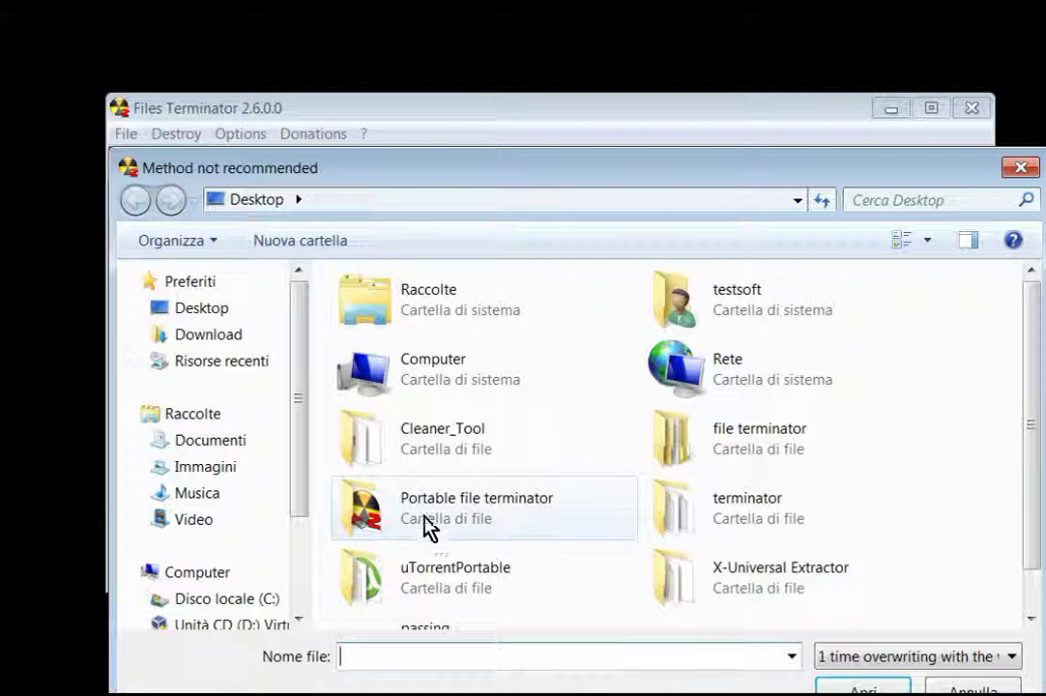
double_click(691, 523)
double_click(377, 315)
double_click(378, 340)
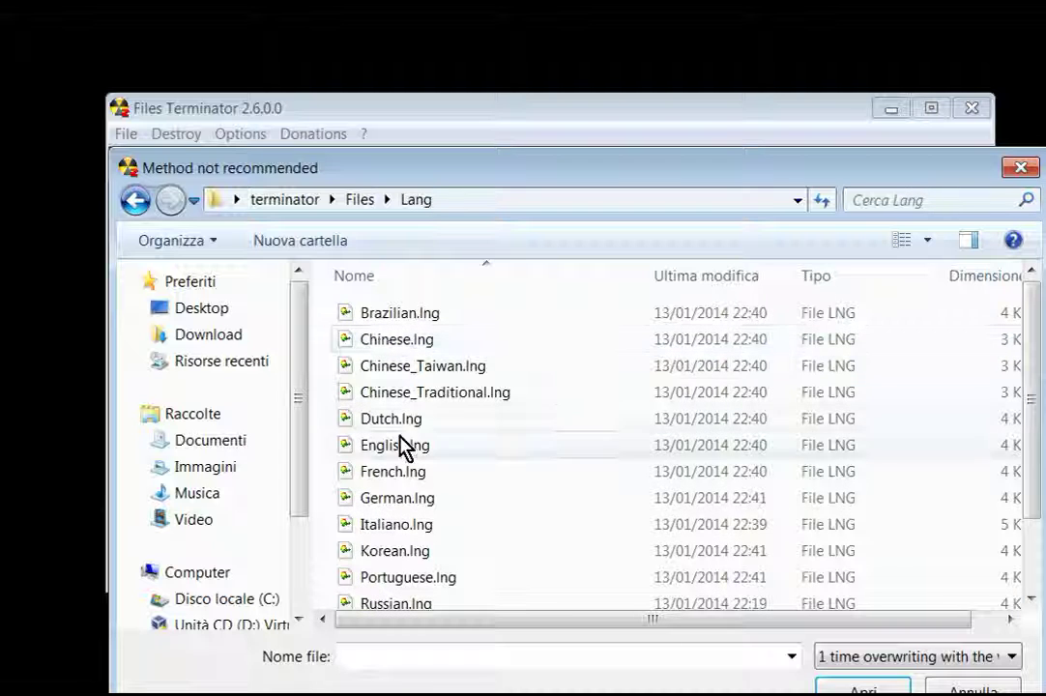
click(401, 527)
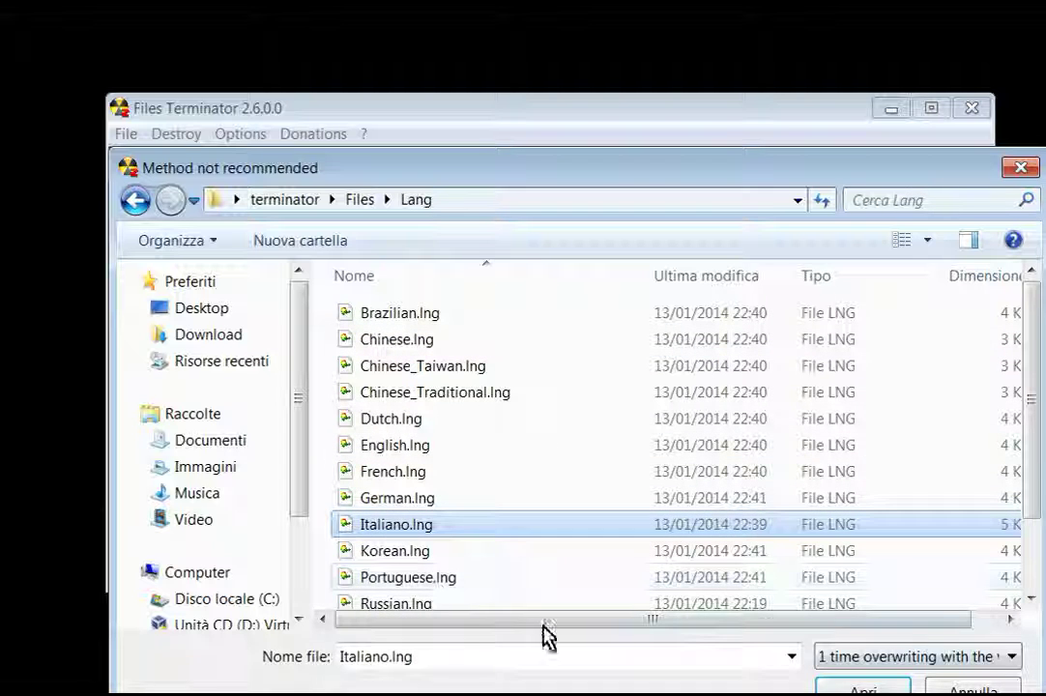
click(860, 688)
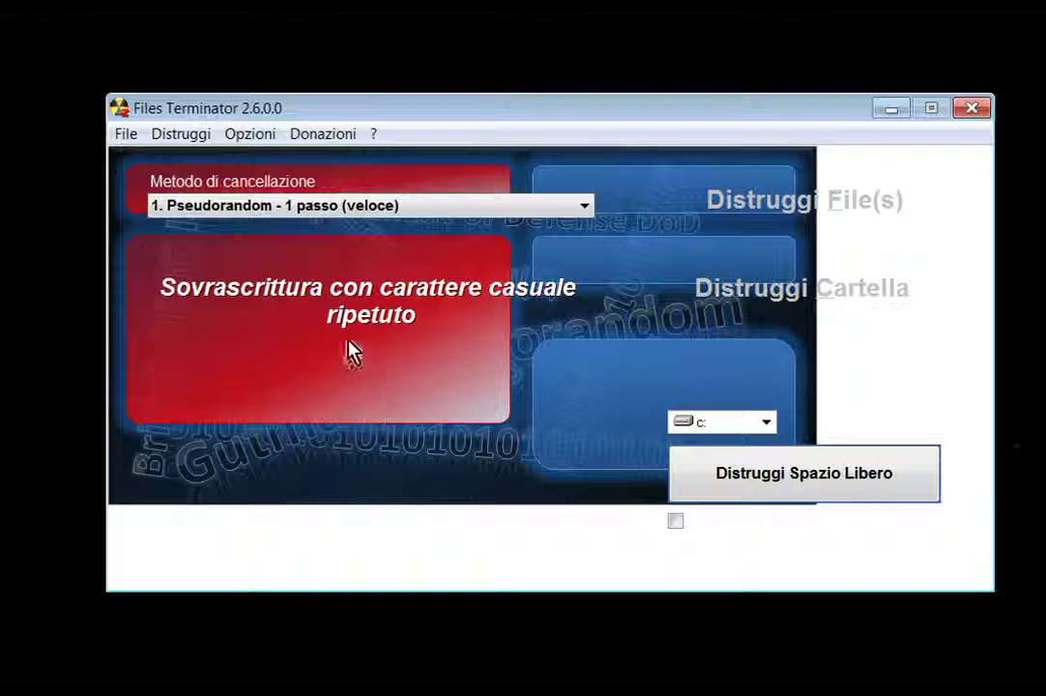
- Set the deletion method to "3. Random - 1 passo (CONSIGLIATO)" and check the drives offered for free-space wiping, keeping C:
click(586, 211)
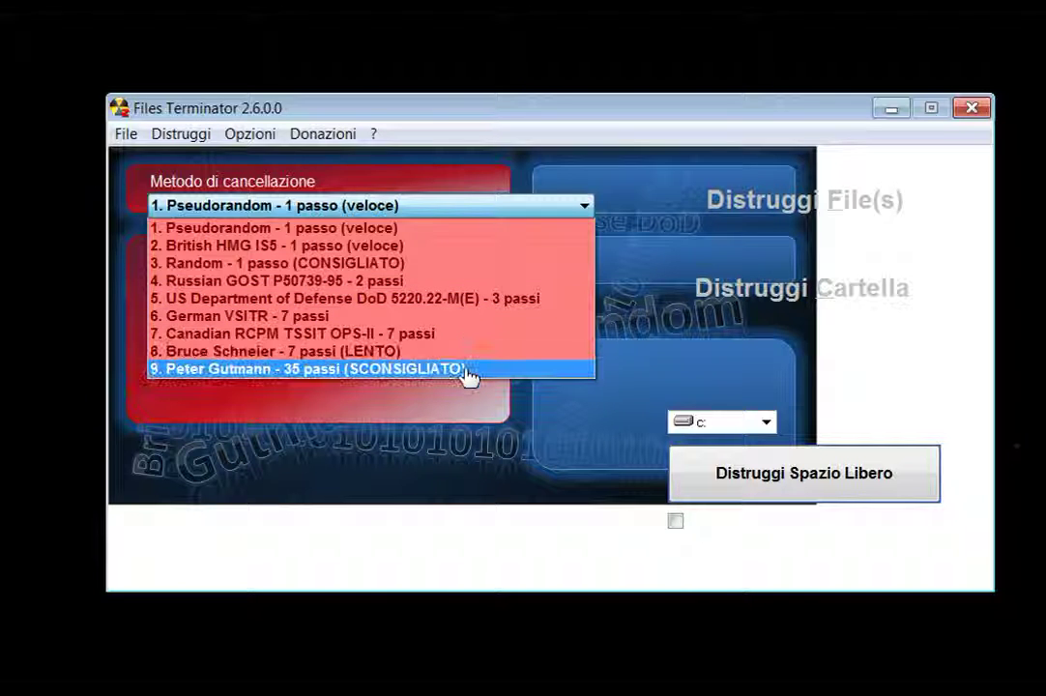
click(506, 487)
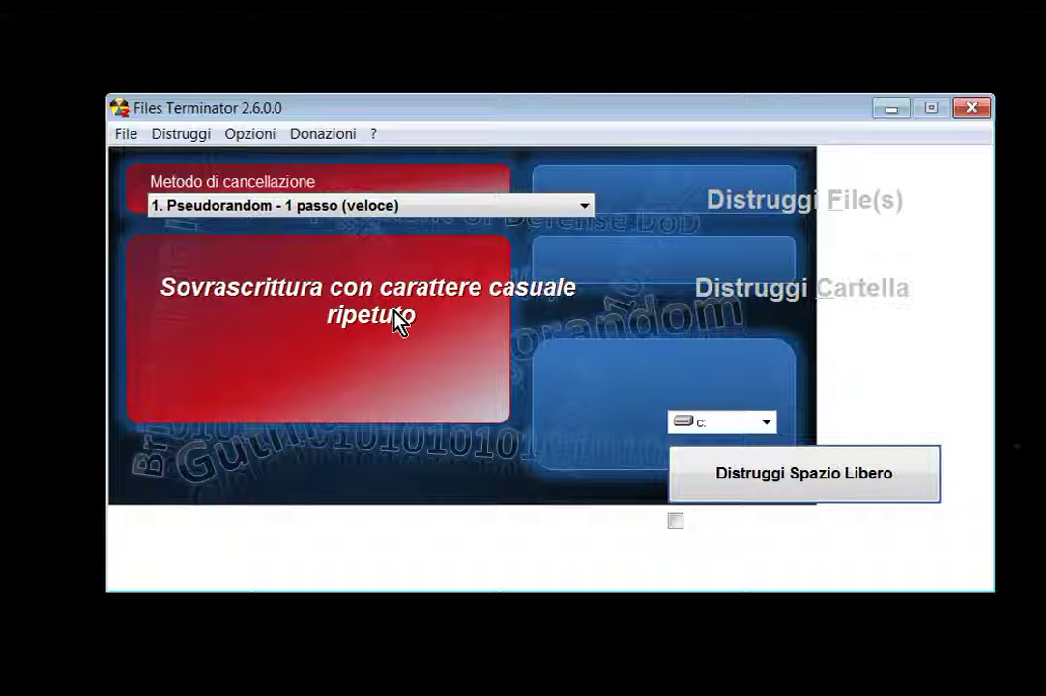
click(562, 205)
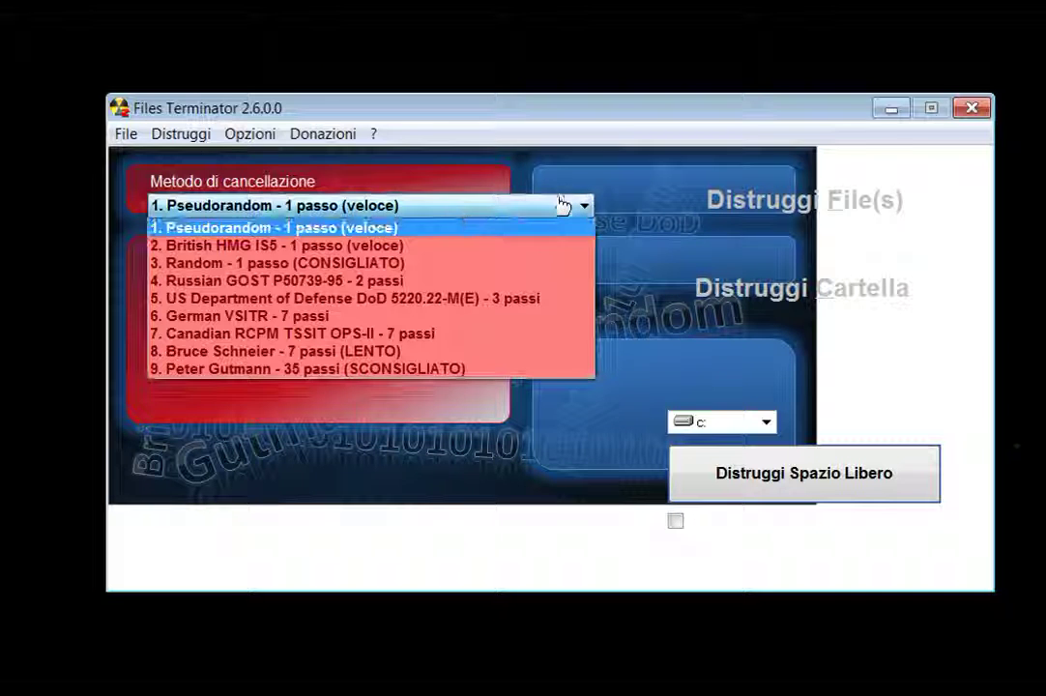
click(416, 264)
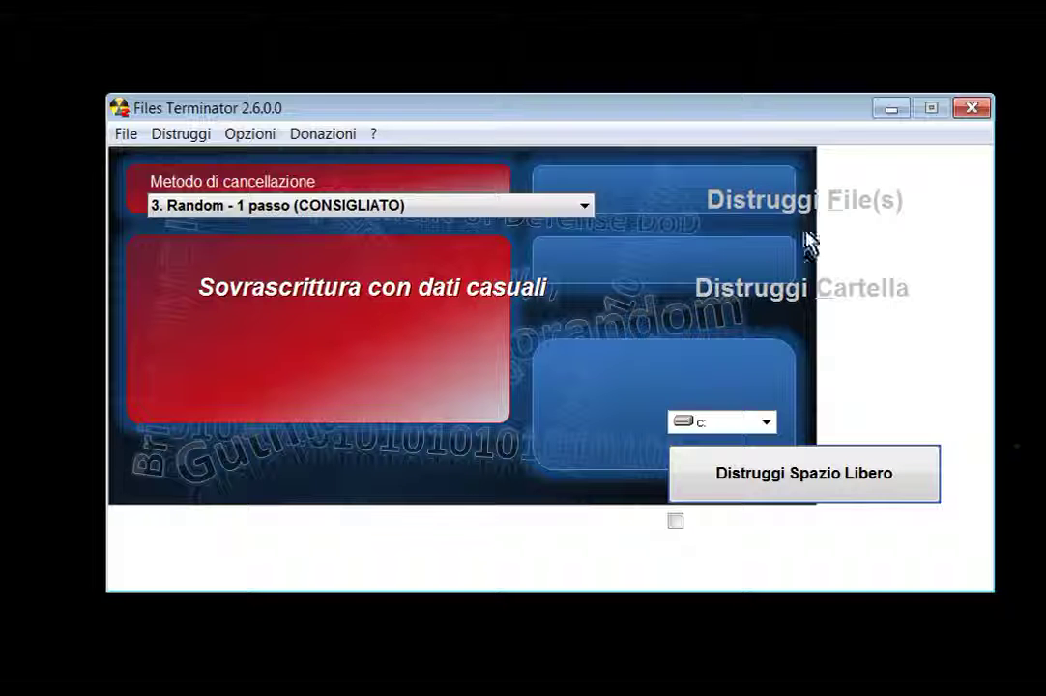
click(768, 422)
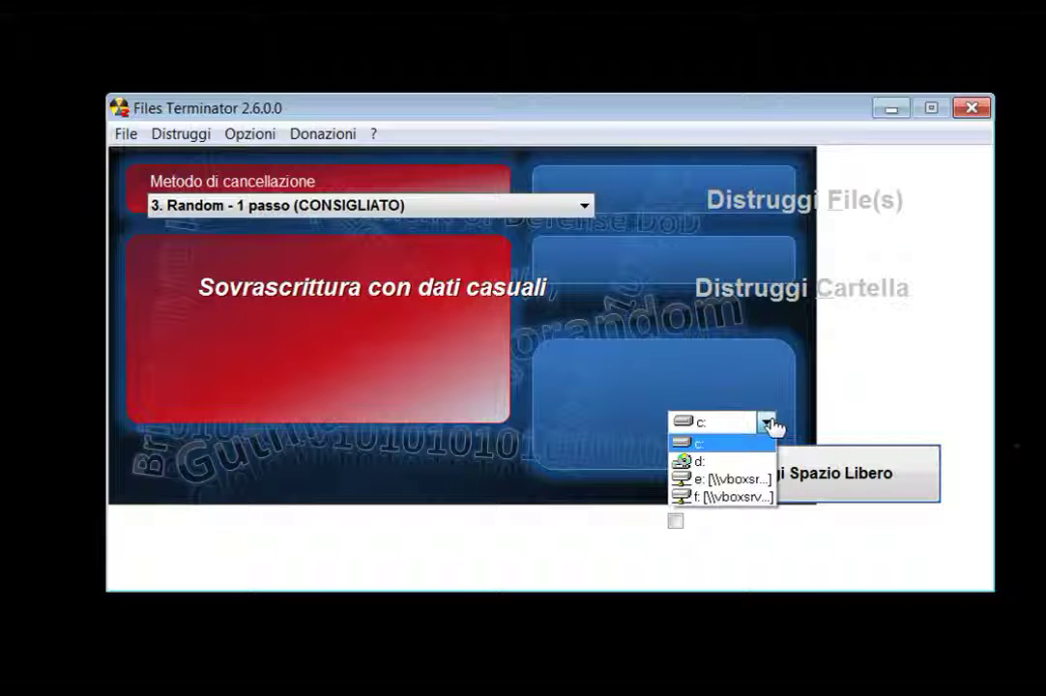
click(764, 424)
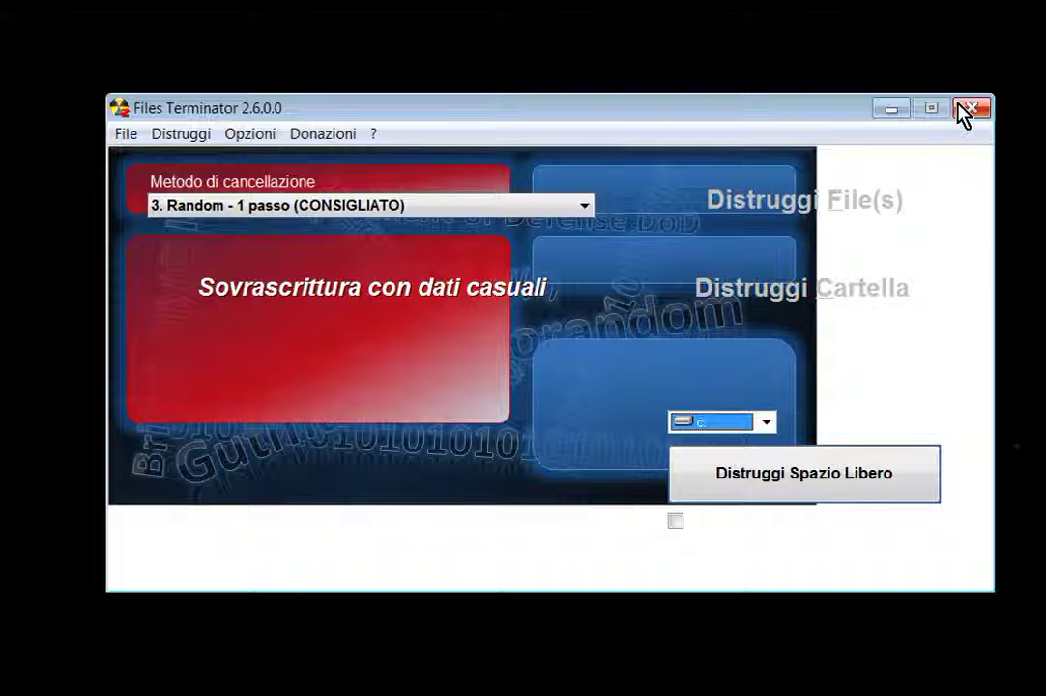
- Exit the file-wiping program and return to the desktop
click(124, 137)
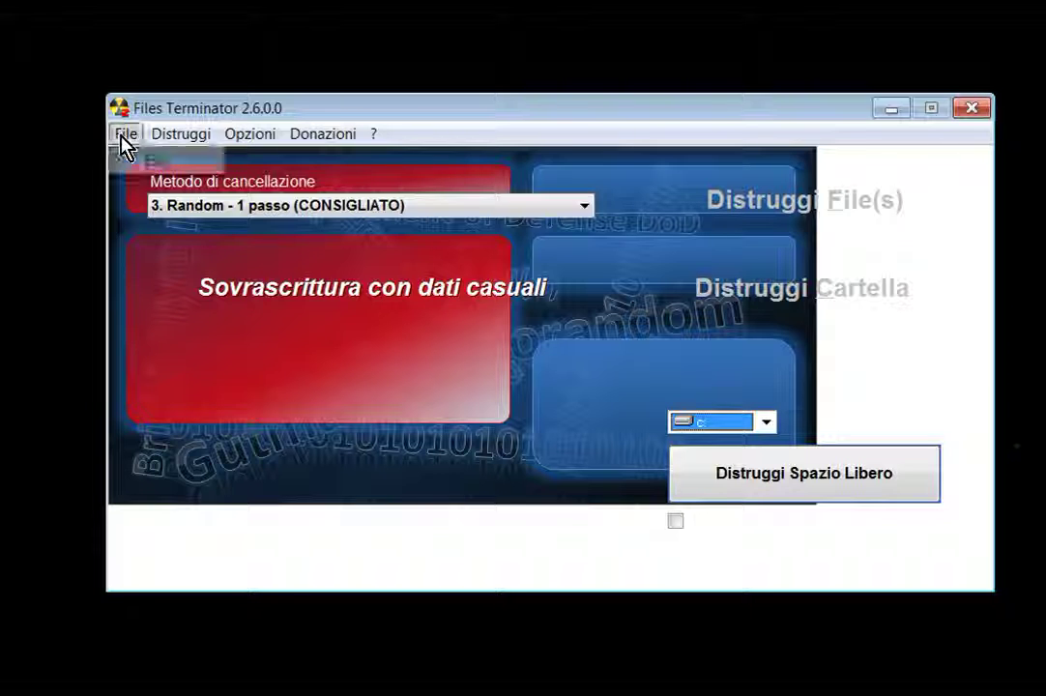
click(145, 163)
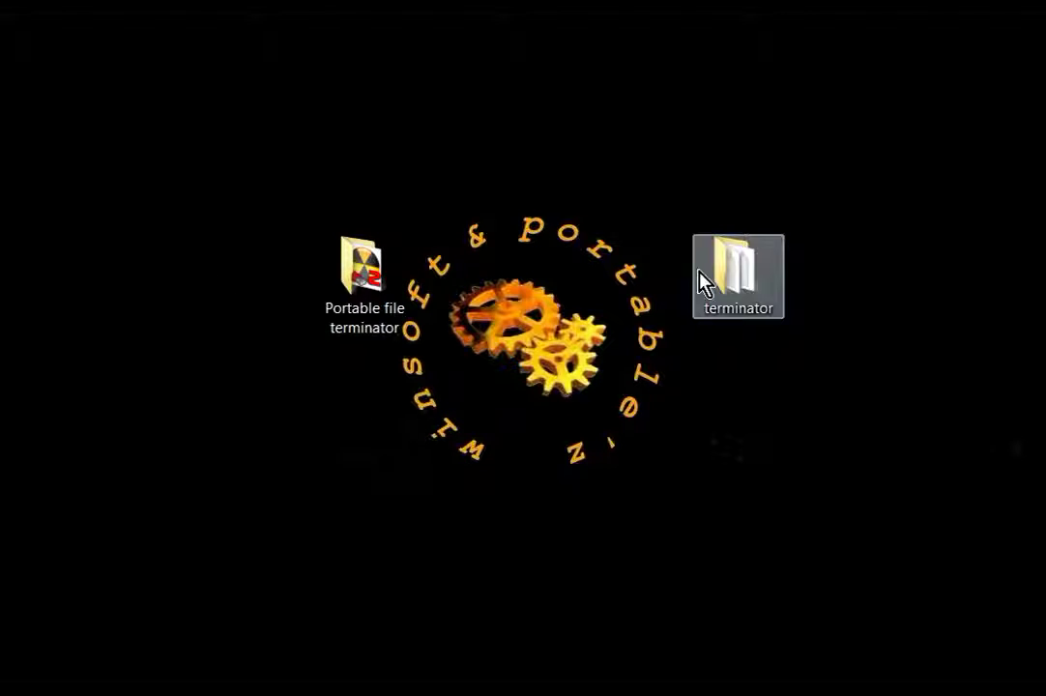
mouse_move(740, 283)
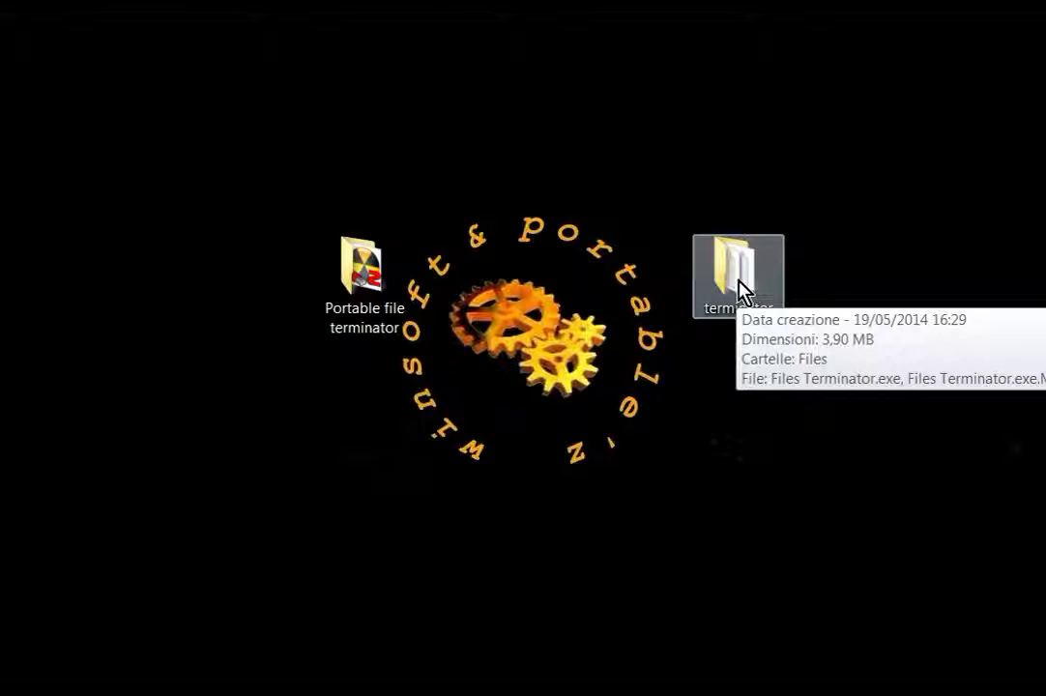